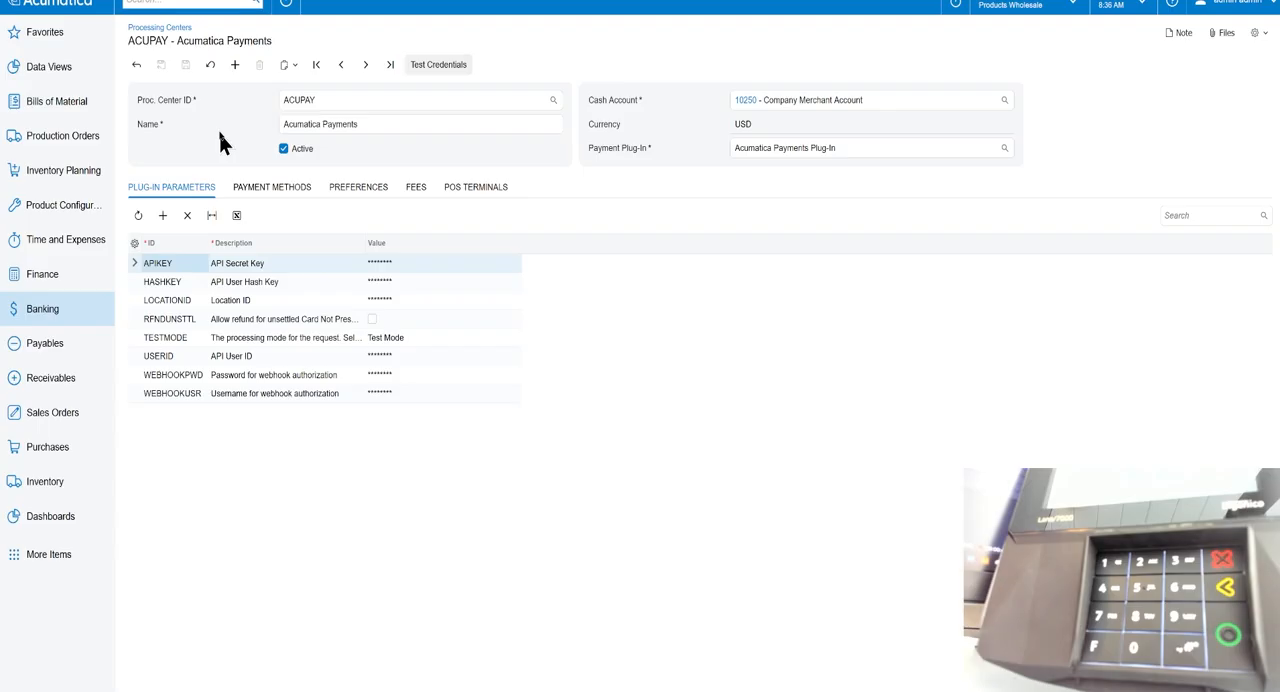
Review the payment methods and preferences of the ACUPAY processing center, including its POS terminal option.
left_click(275, 188)
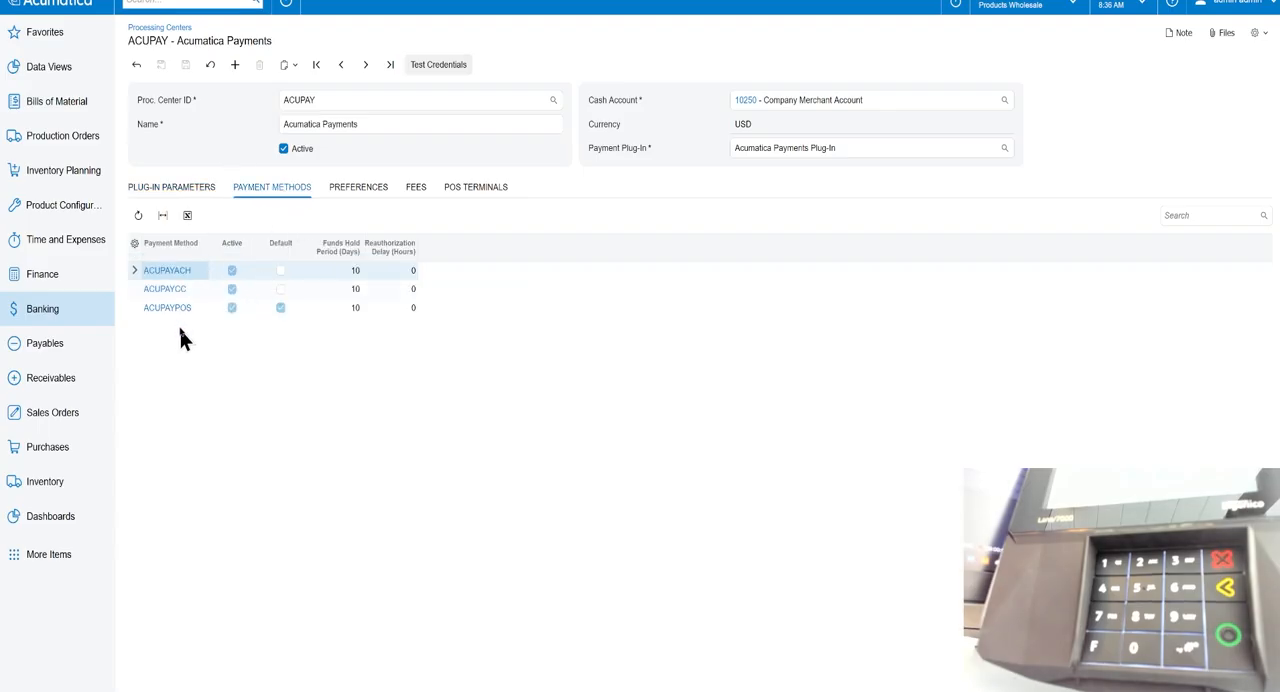
left_click(352, 190)
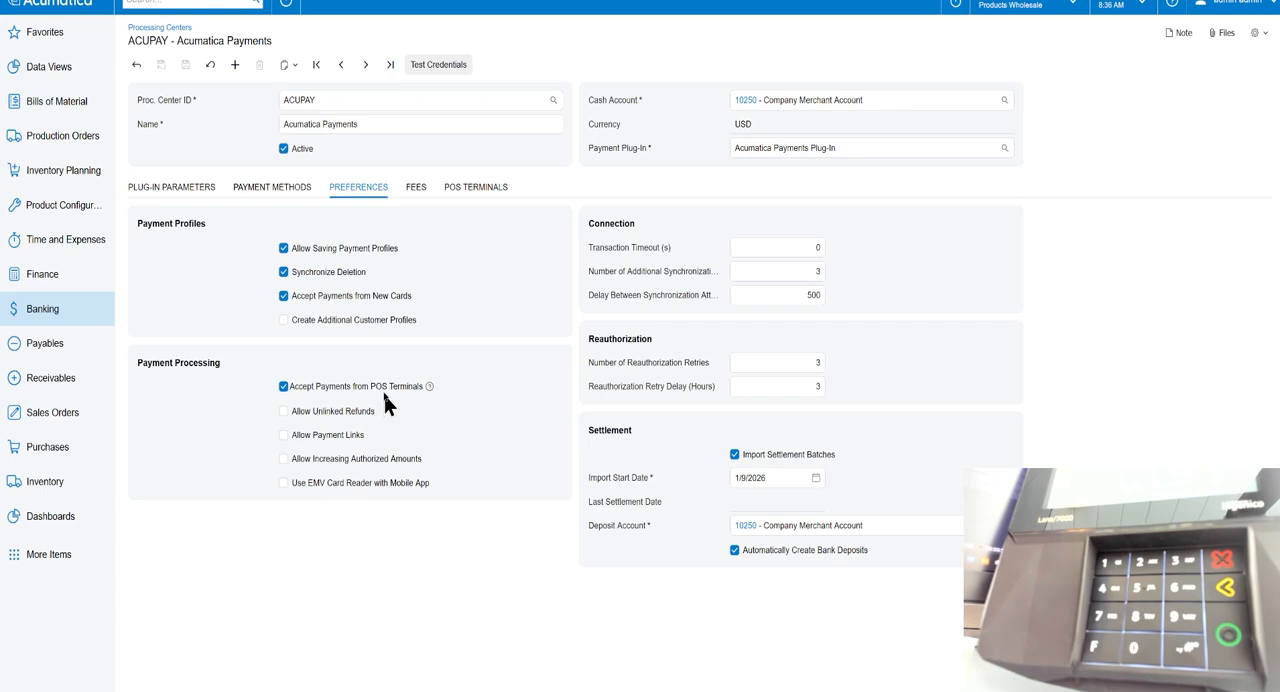
left_click(275, 190)
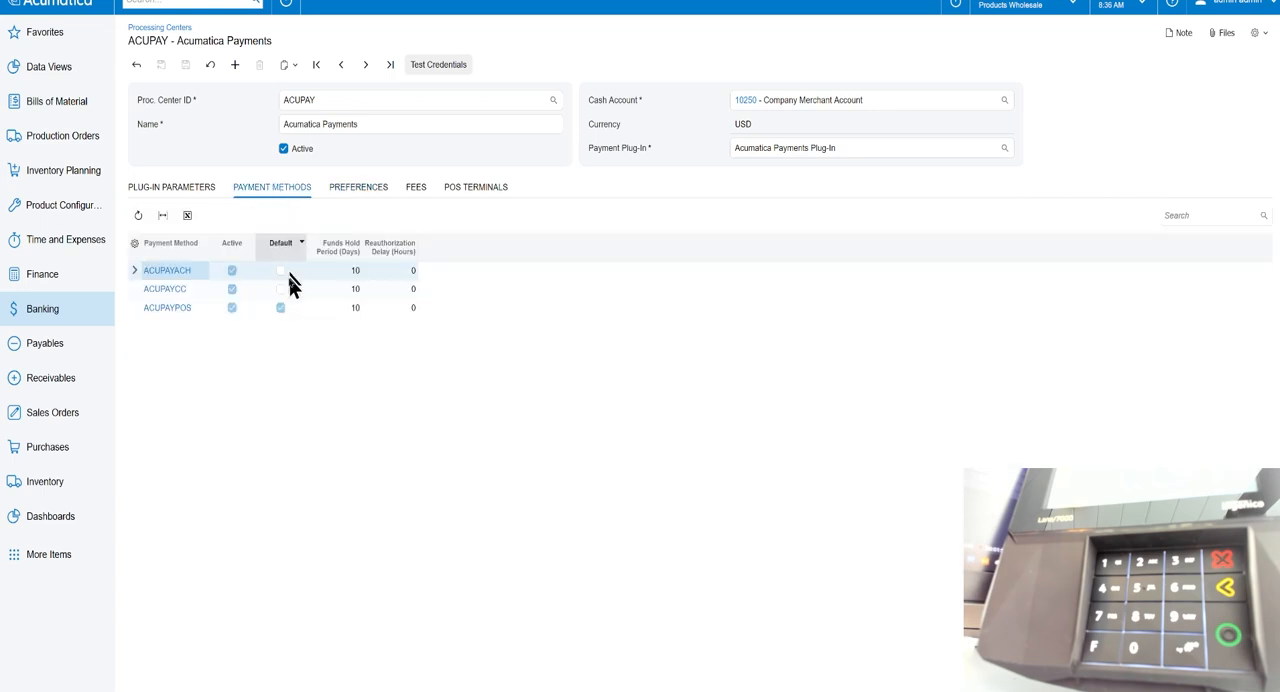
Examine the ACUPAYPOS payment method's cash accounts and processing centers, and the POS terminals of the ACUPAY processing center.
left_click(160, 310)
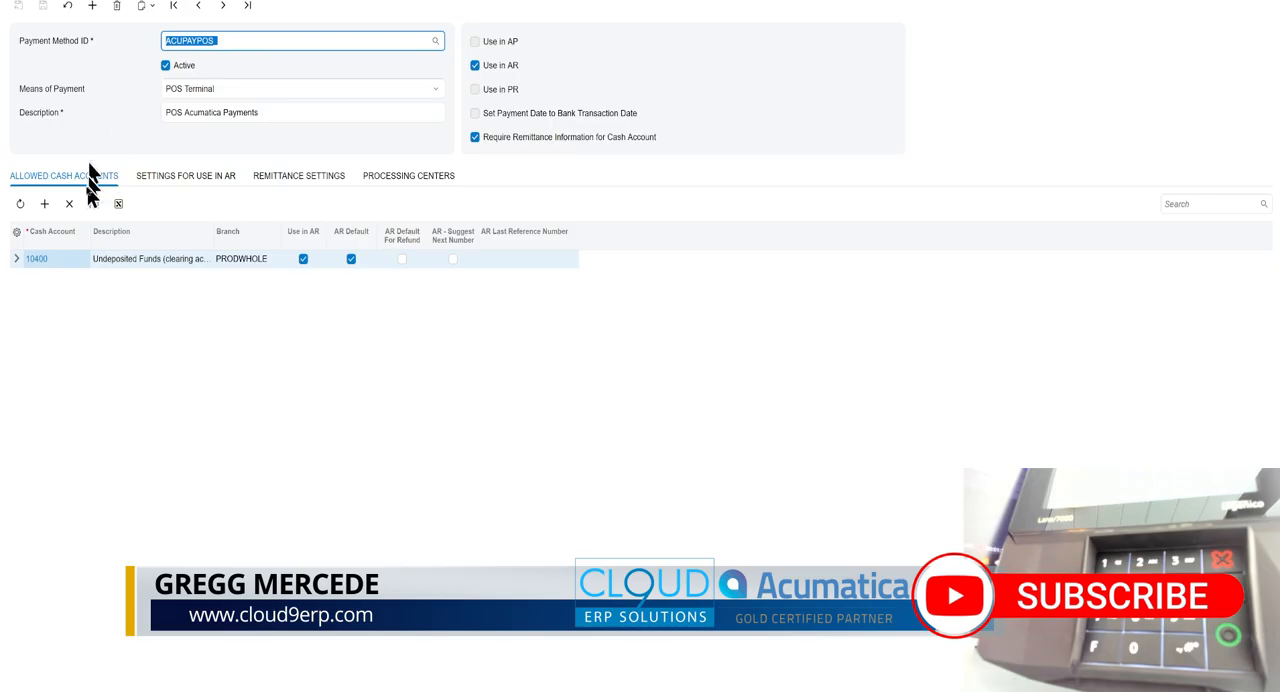
left_click(124, 259)
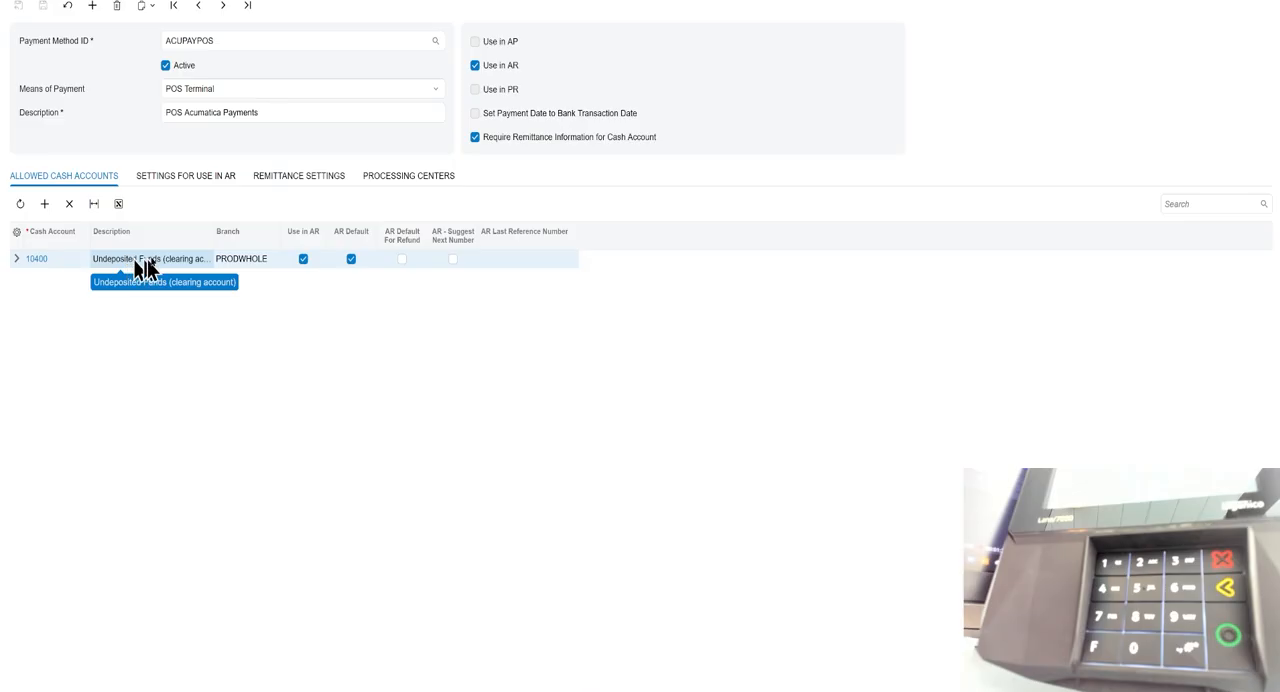
left_click(395, 182)
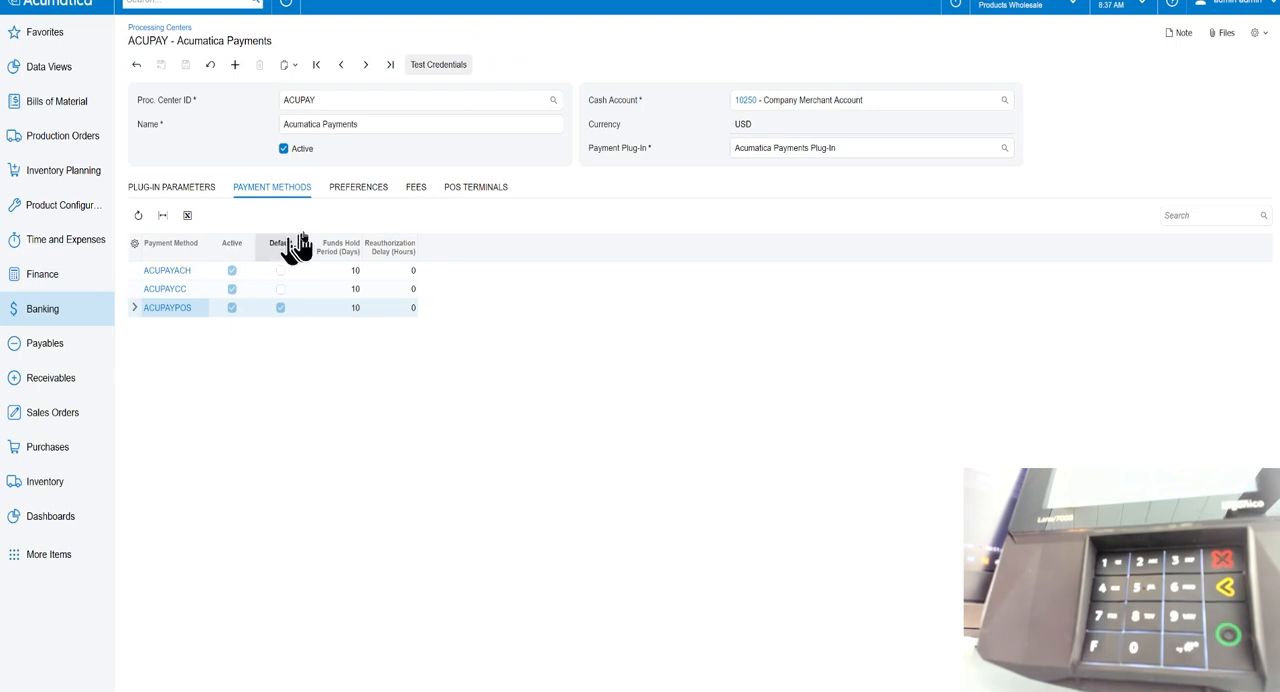
left_click(485, 190)
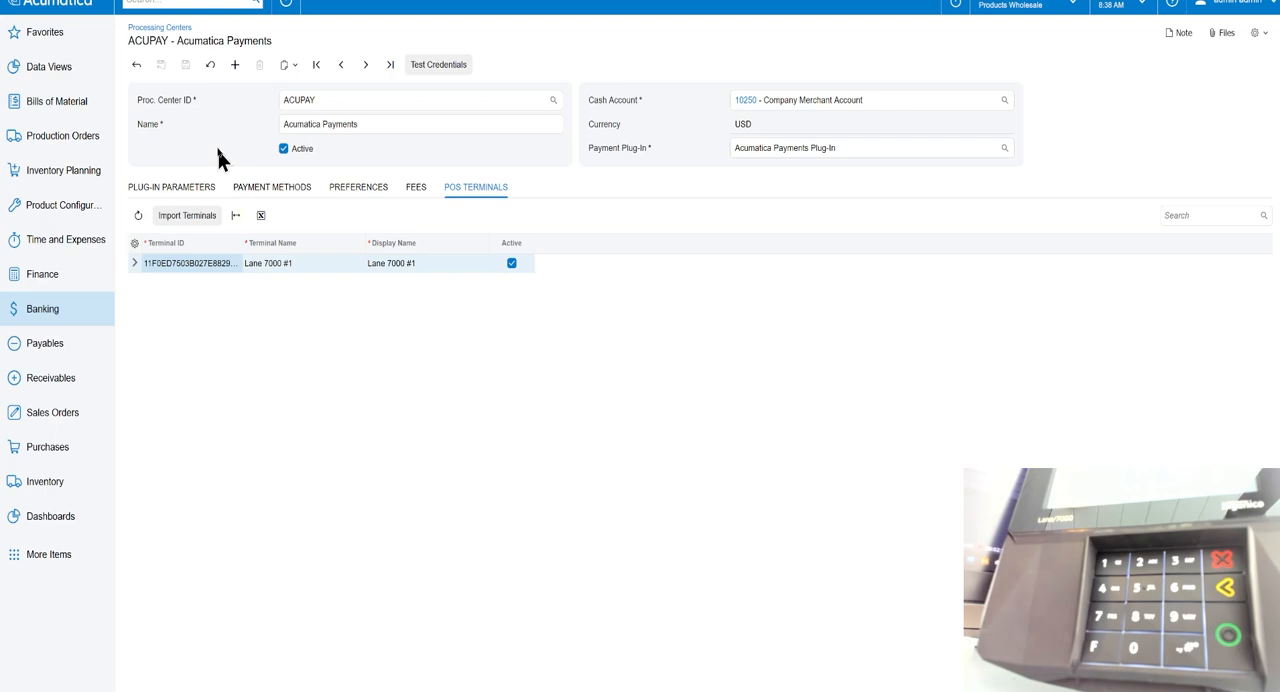
Open the newest sales order for USA Bartending School and display its payments.
left_click(58, 380)
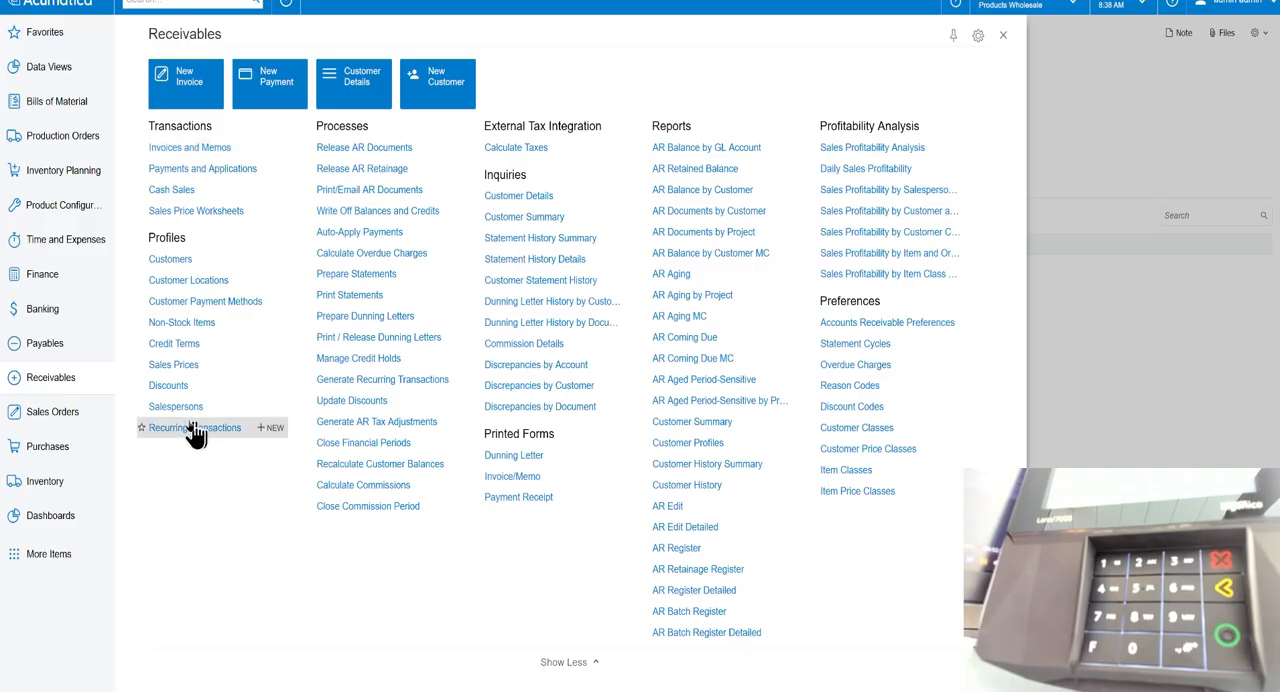
left_click(58, 422)
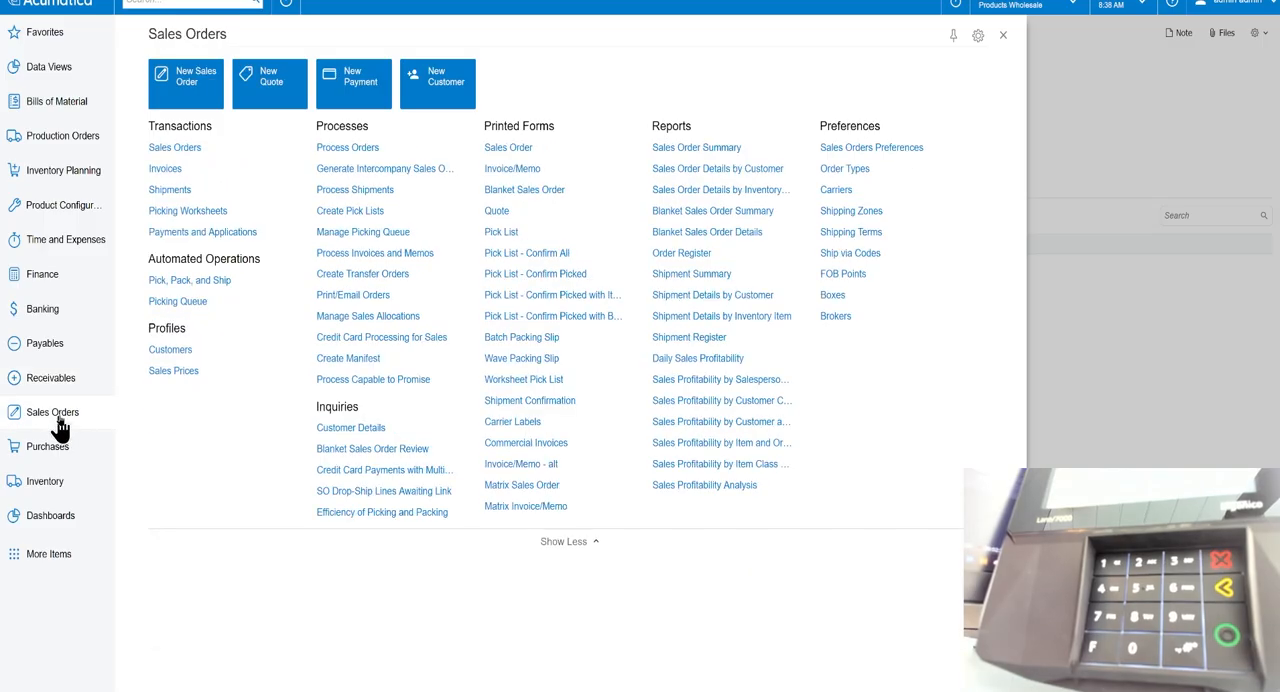
left_click(178, 150)
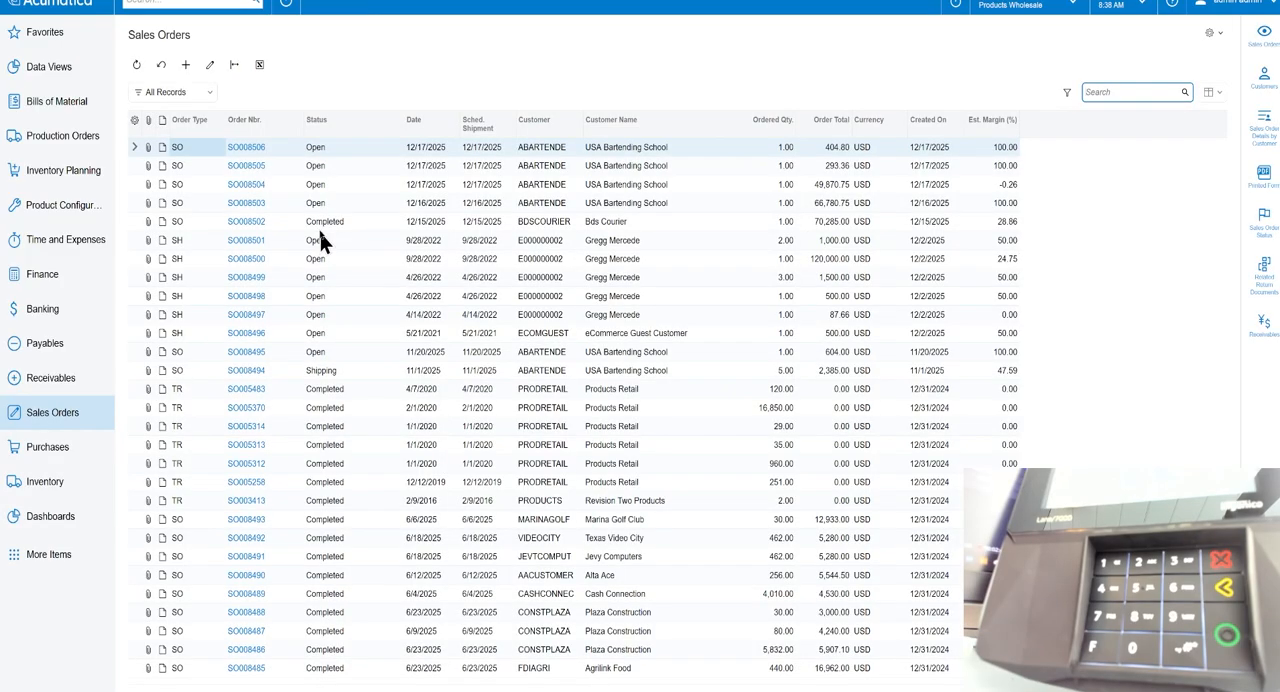
left_click(248, 148)
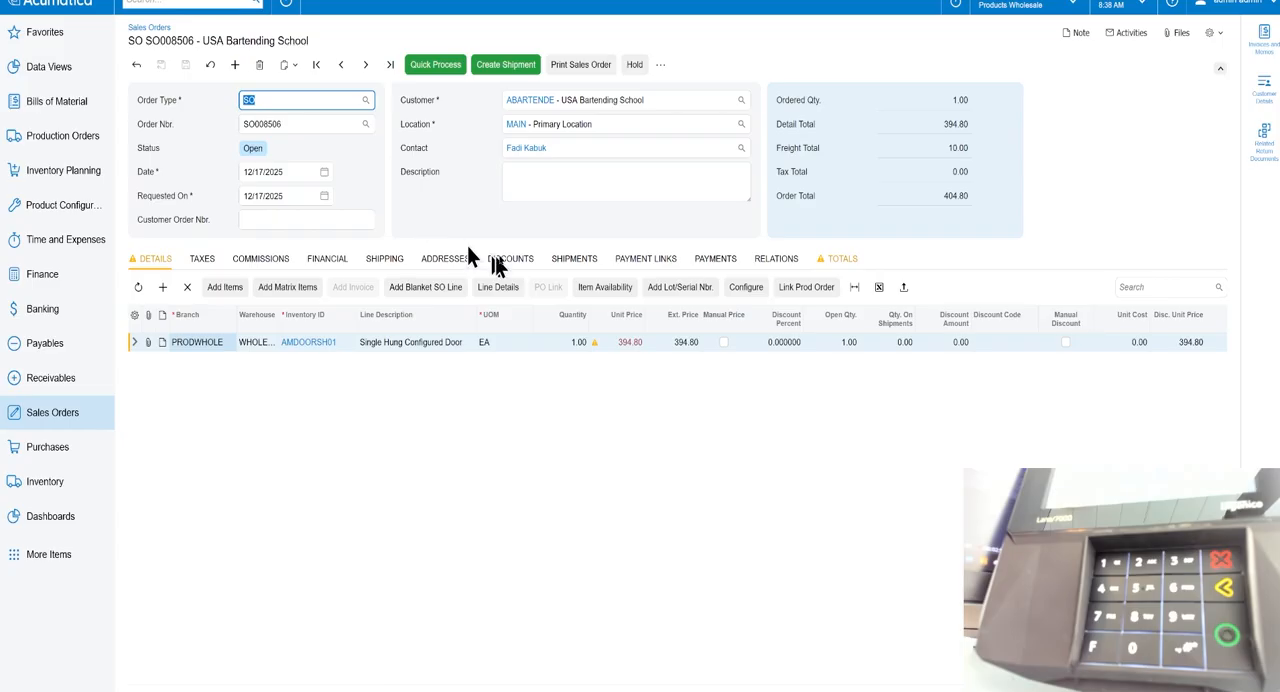
left_click(710, 262)
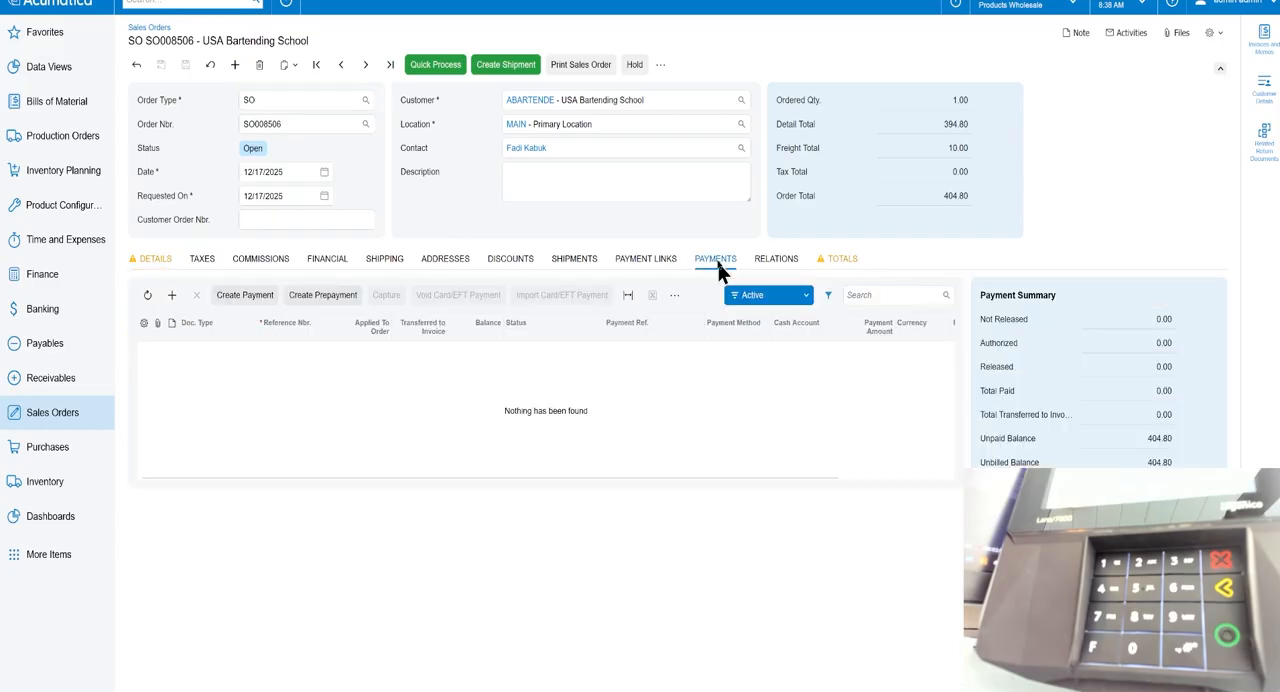
Create a 404.80 payment on the sales order with the ACUPAYPOS method and capture it on terminal Lane 7000 #1.
left_click(252, 295)
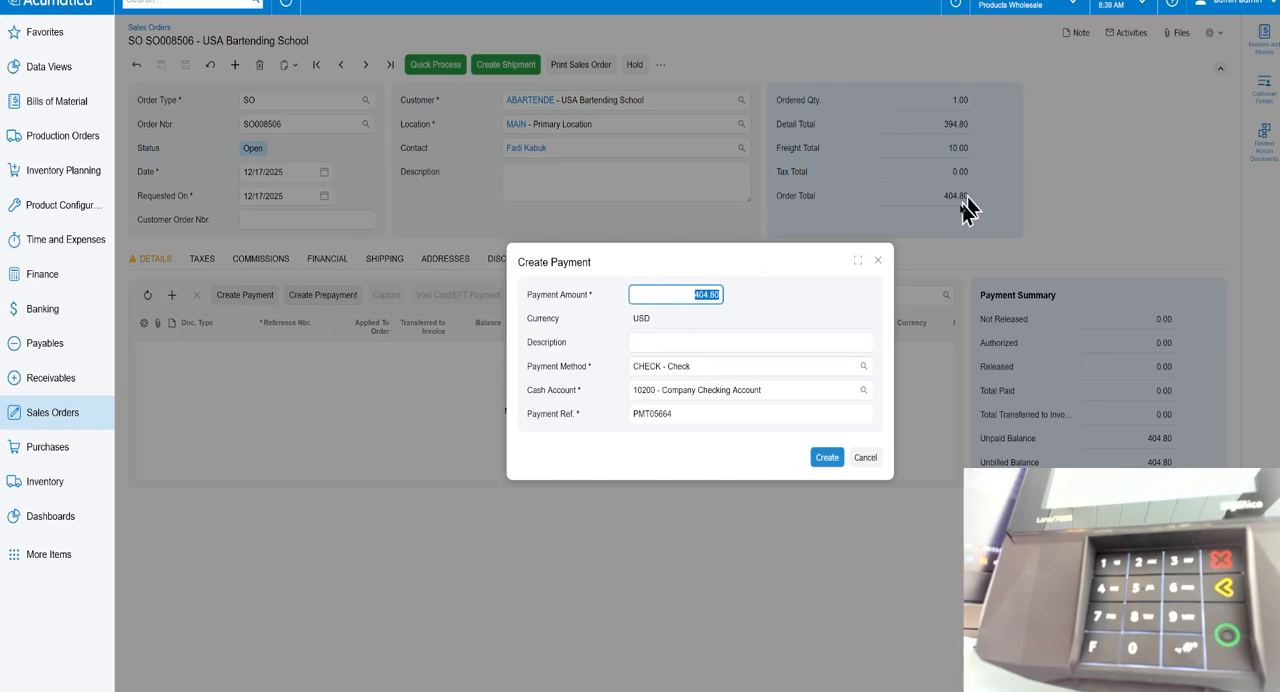
left_click(863, 367)
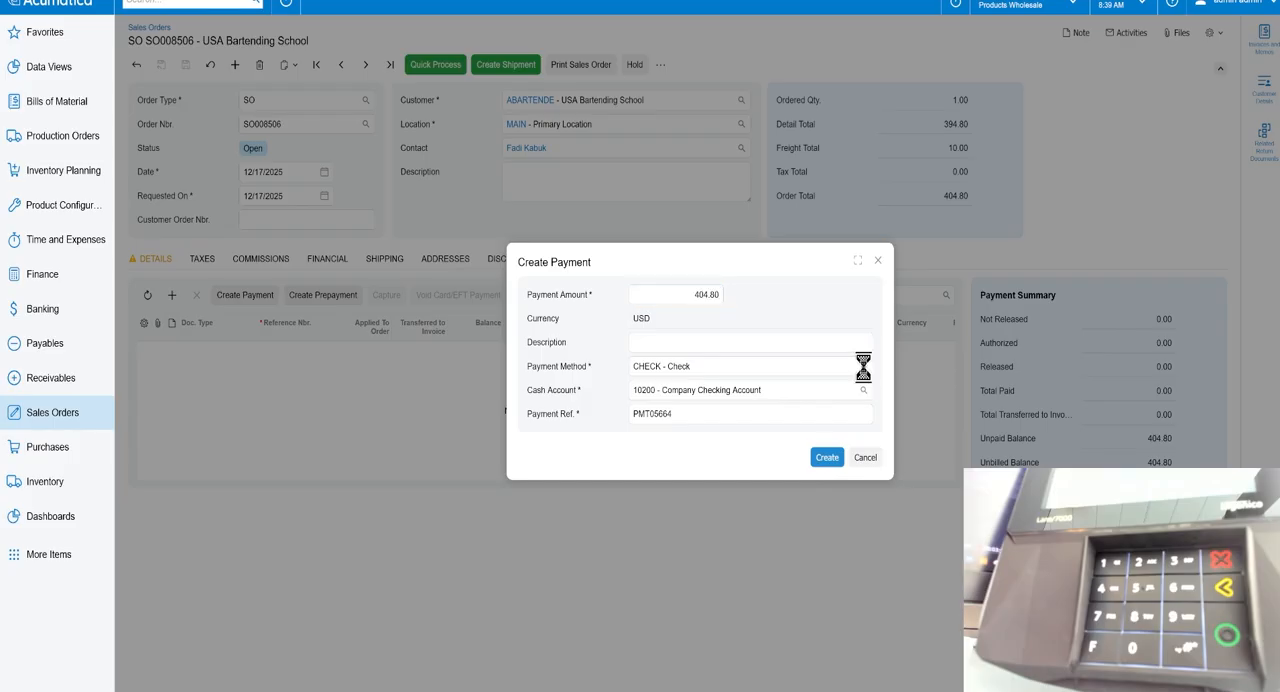
left_click(702, 256)
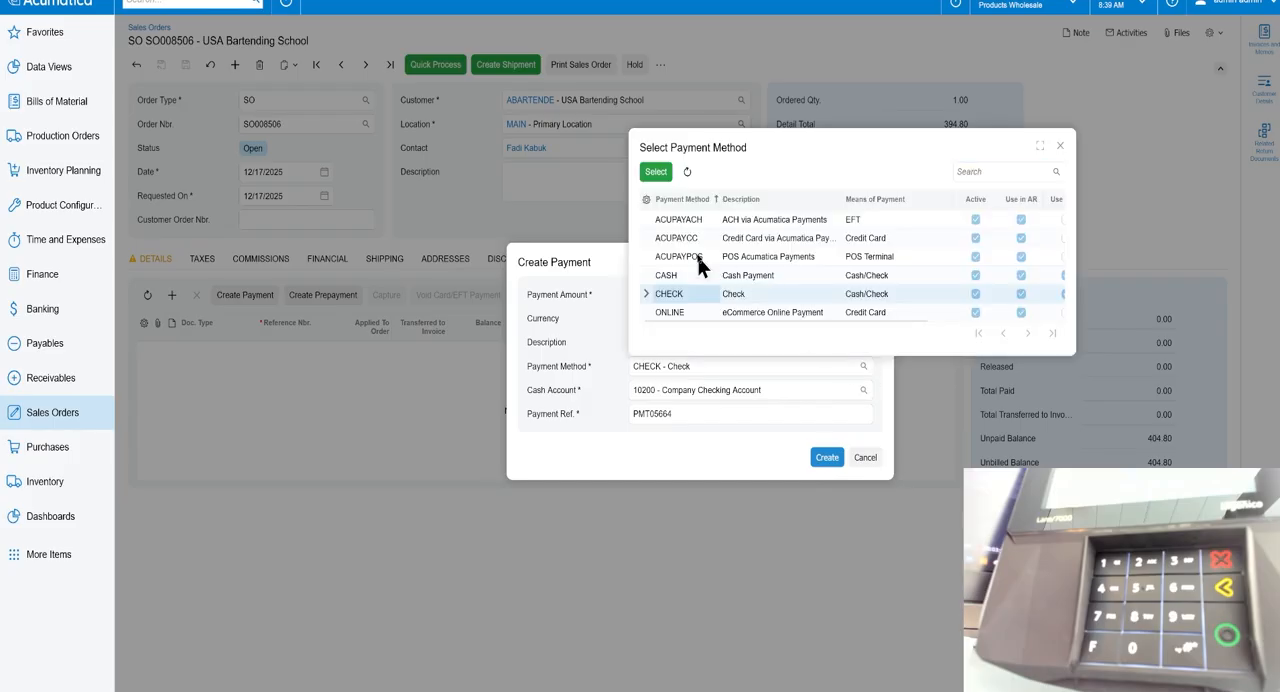
double_click(777, 260)
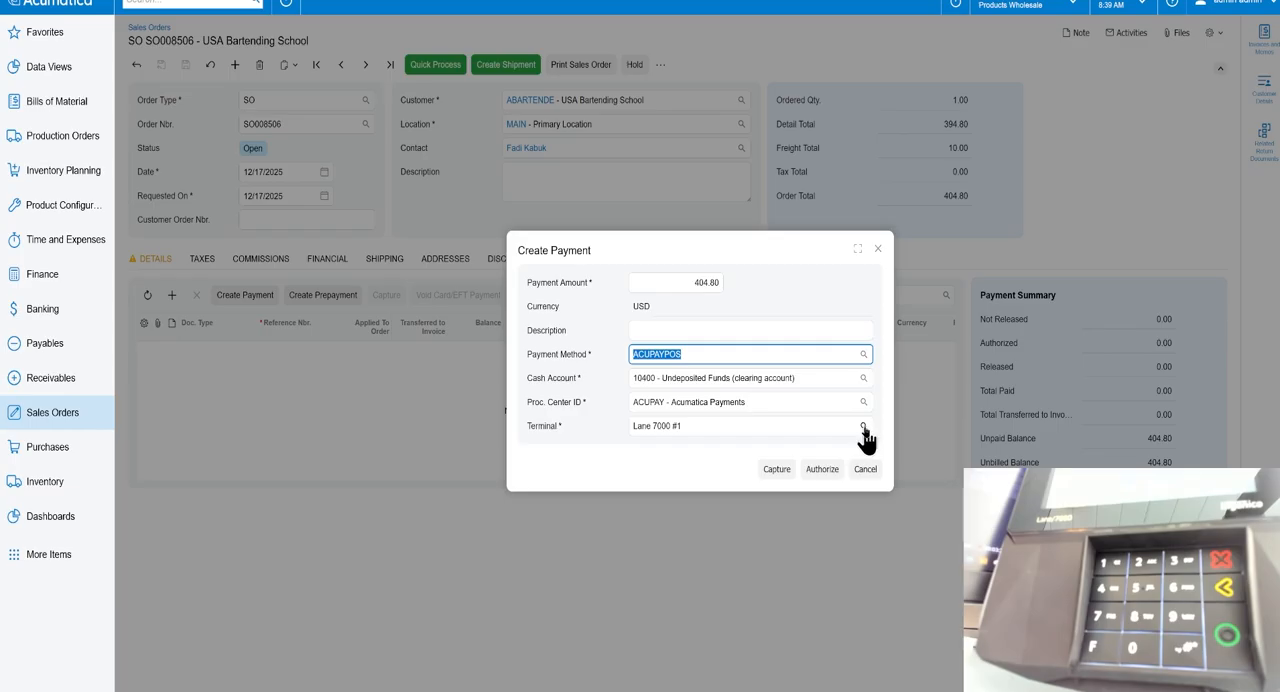
left_click(776, 470)
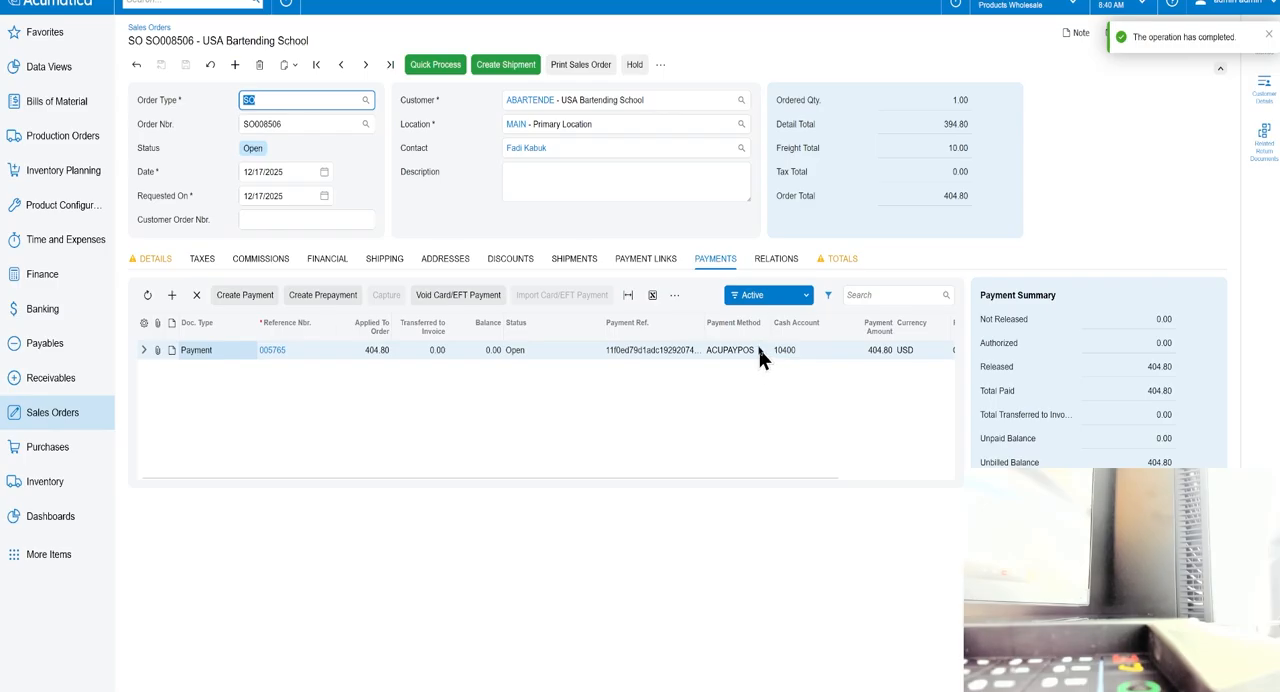
Open the sales order's captured payment and examine its card processing details.
left_click(270, 350)
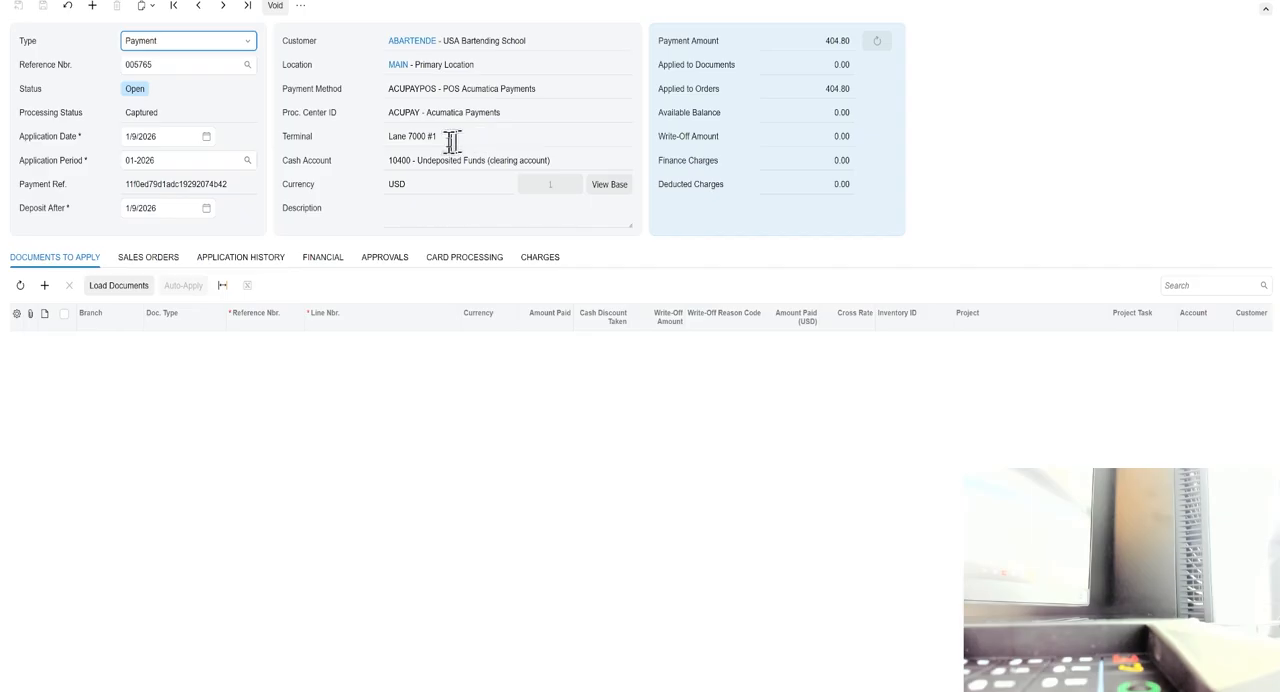
left_click(458, 262)
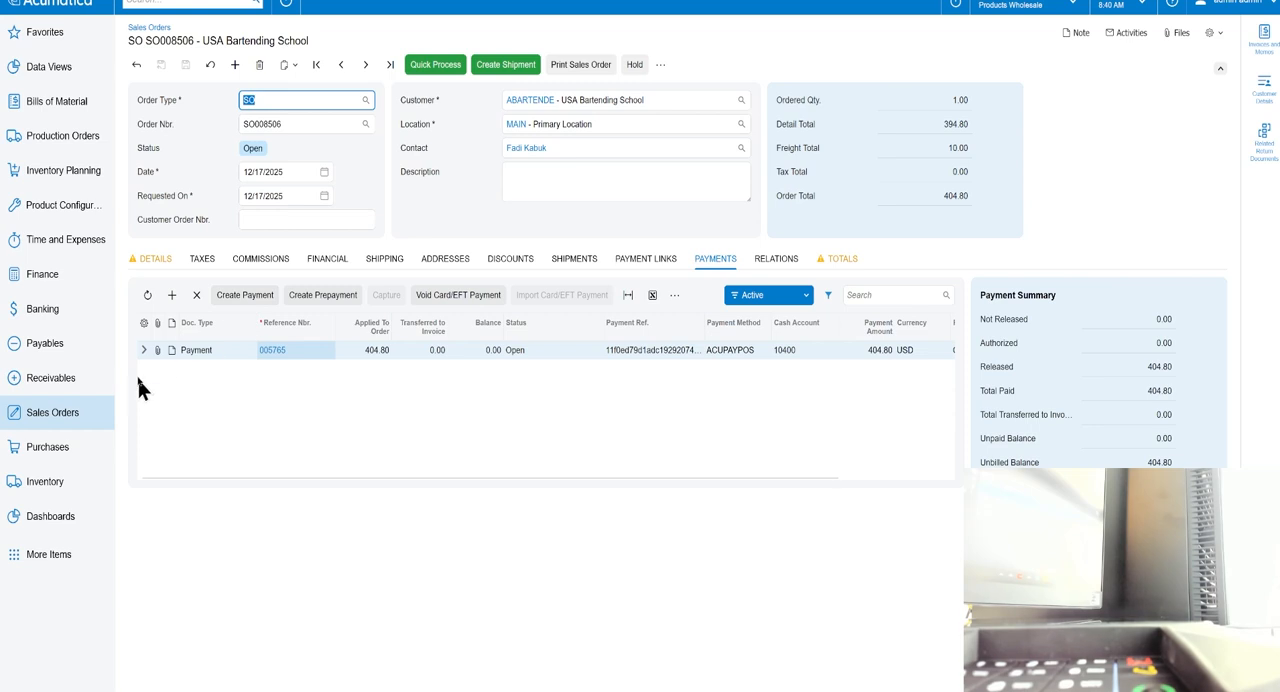
Open Wright Corner's Widget Order invoice from the receivables invoices and start a payment for it.
left_click(50, 385)
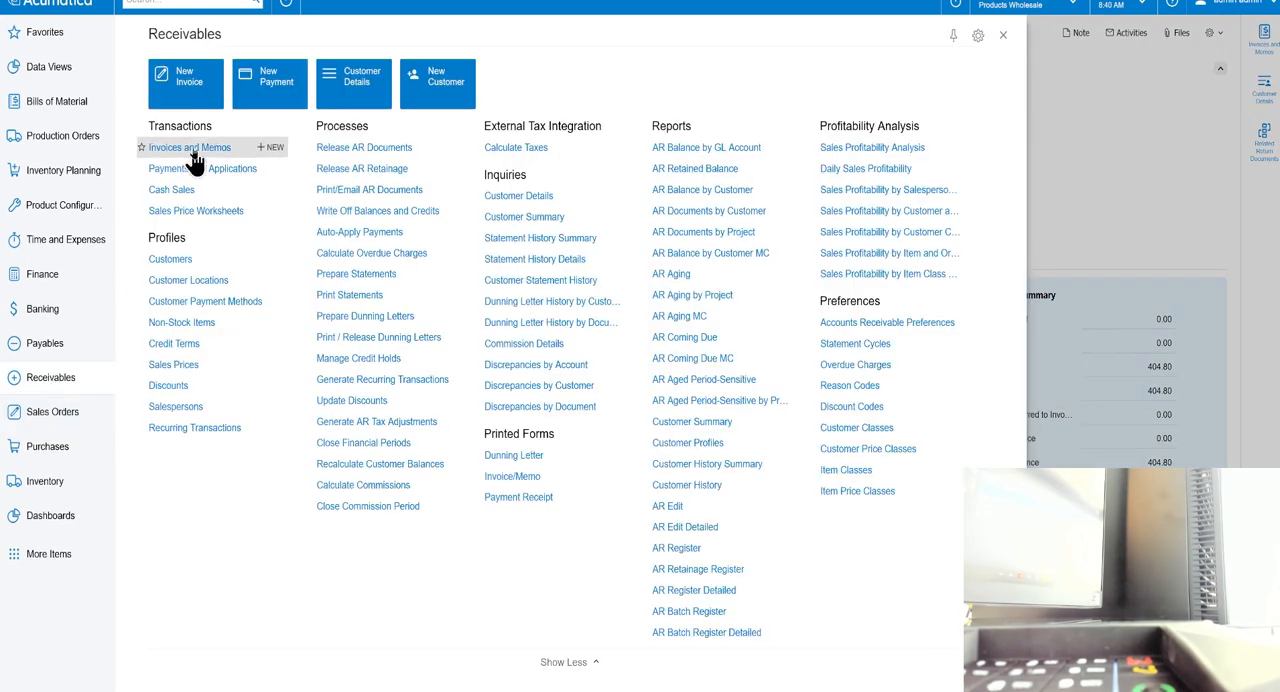
left_click(190, 149)
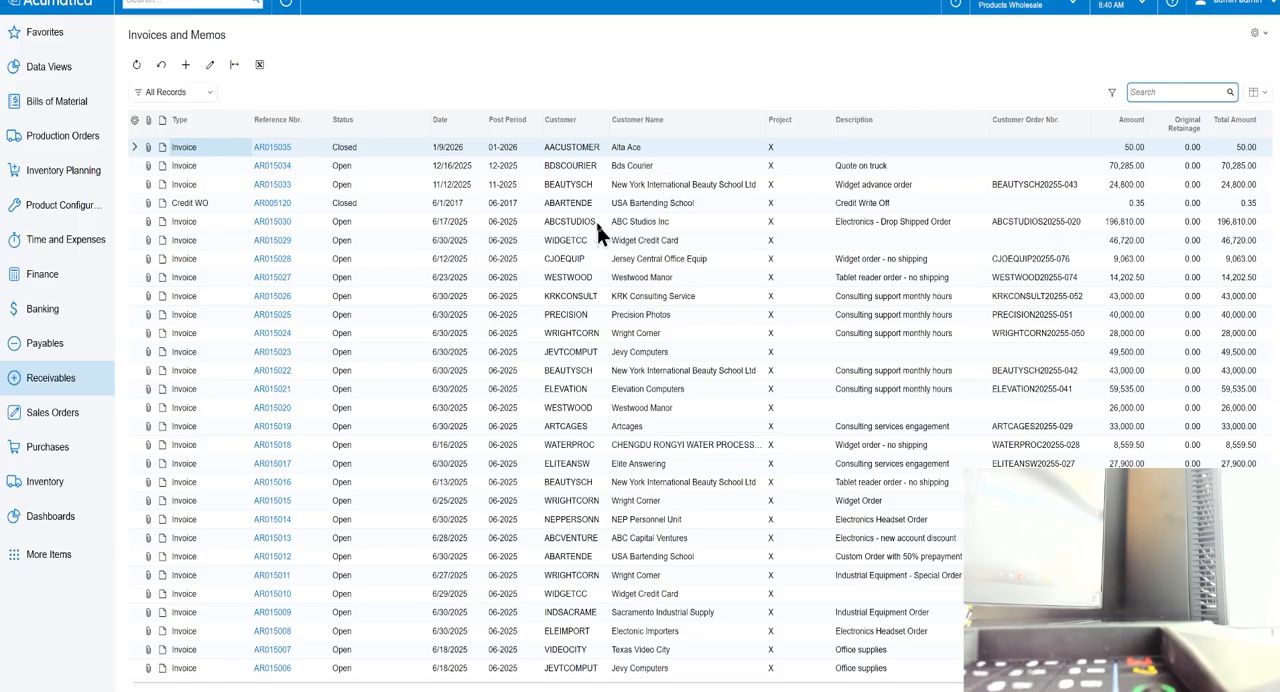
left_click(572, 501)
left_click(266, 501)
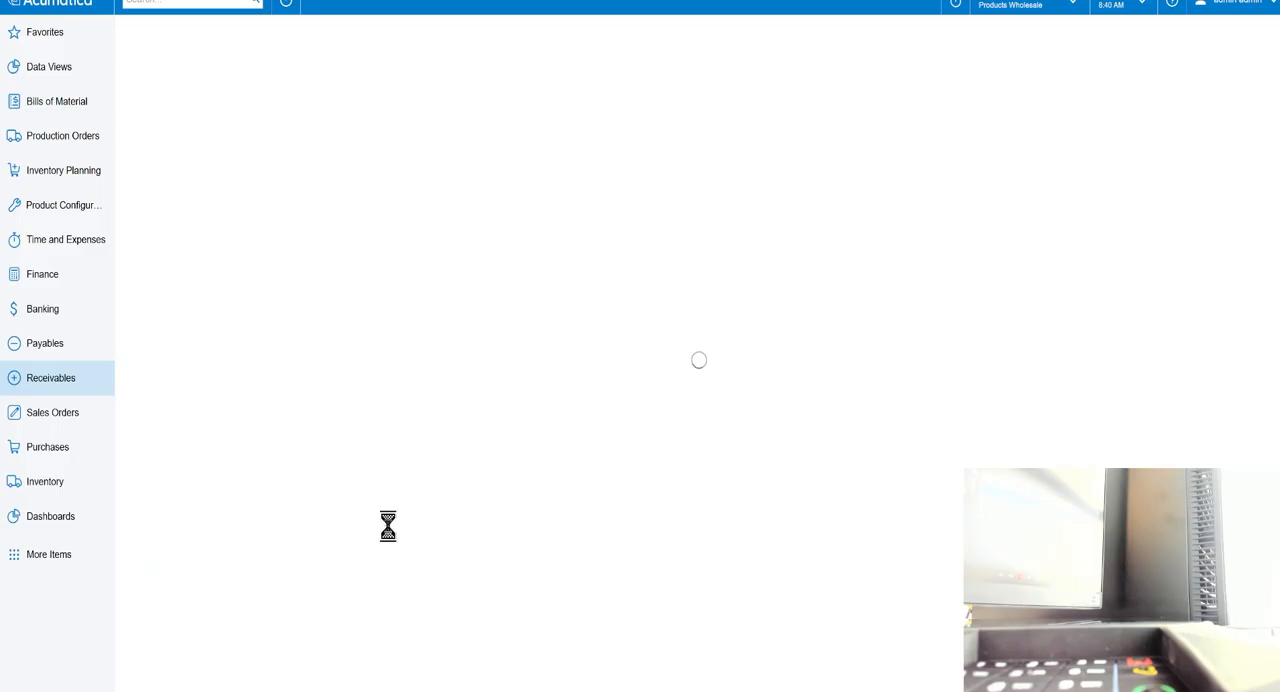
left_click(417, 67)
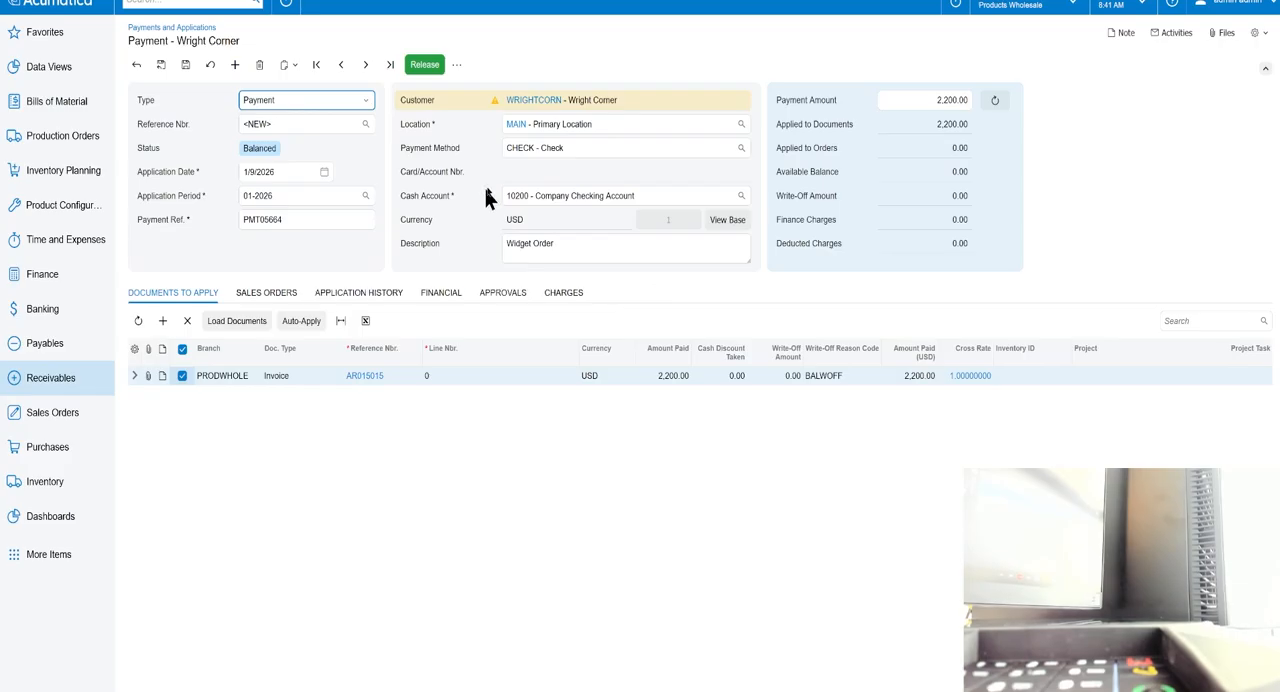
Set the Wright Corner payment's method to ACUPAYPOS, capture it, and display its card processing details.
left_click(741, 147)
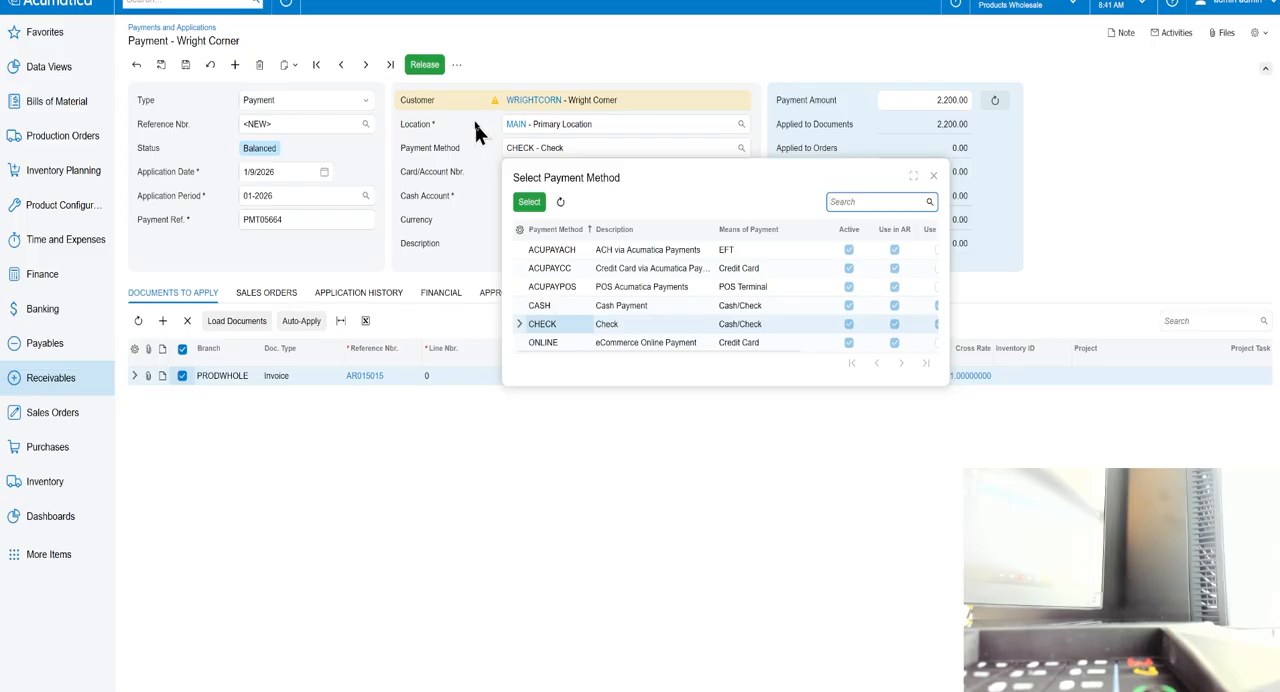
double_click(563, 287)
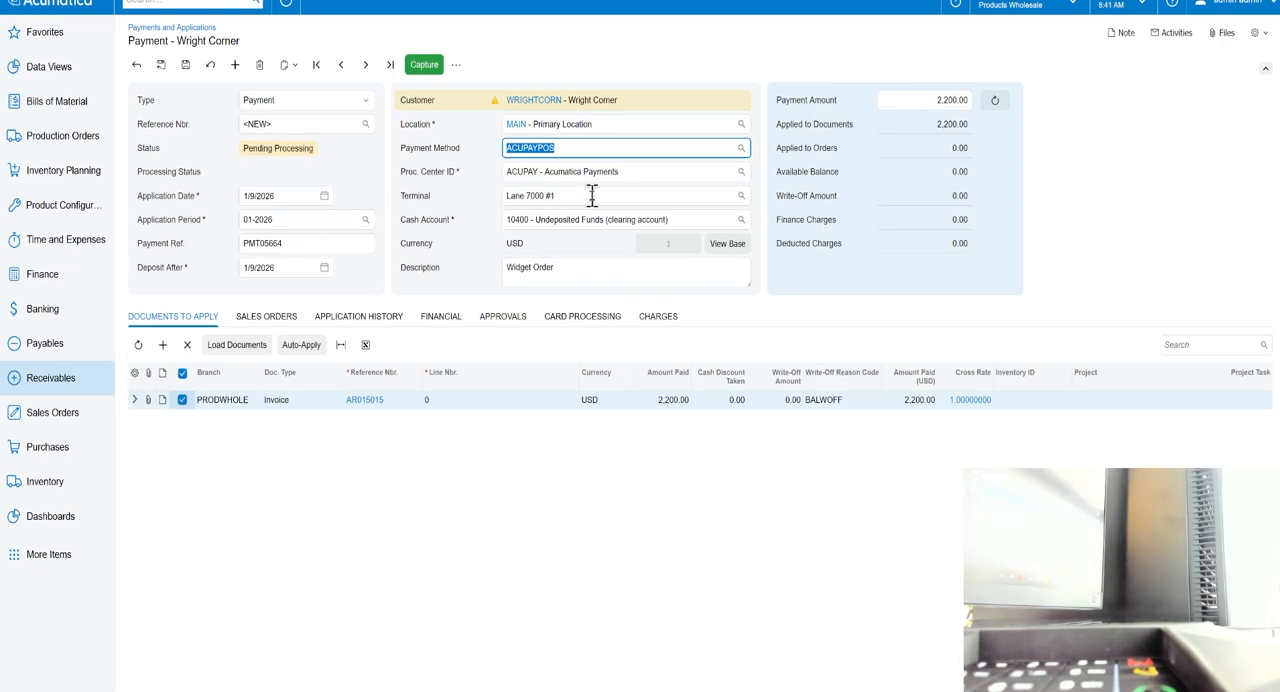
left_click(418, 68)
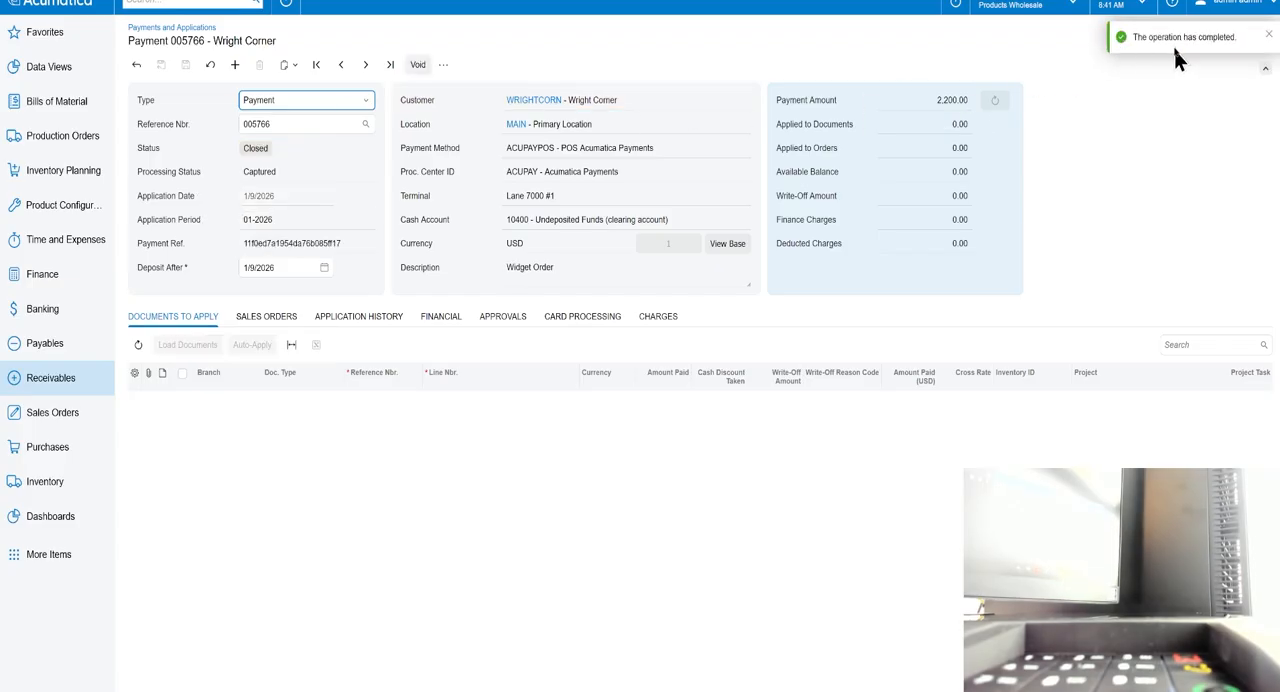
left_click(583, 318)
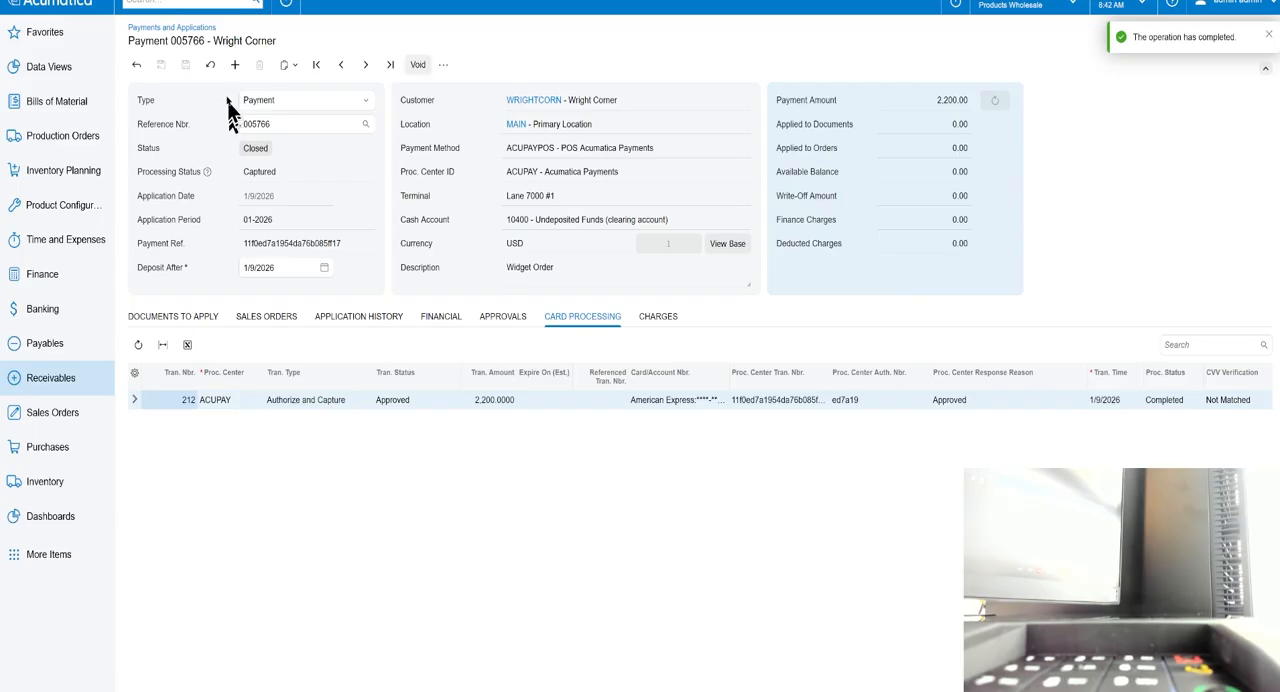
Create a new receivables payment entry and set its type to Prepayment.
left_click(58, 376)
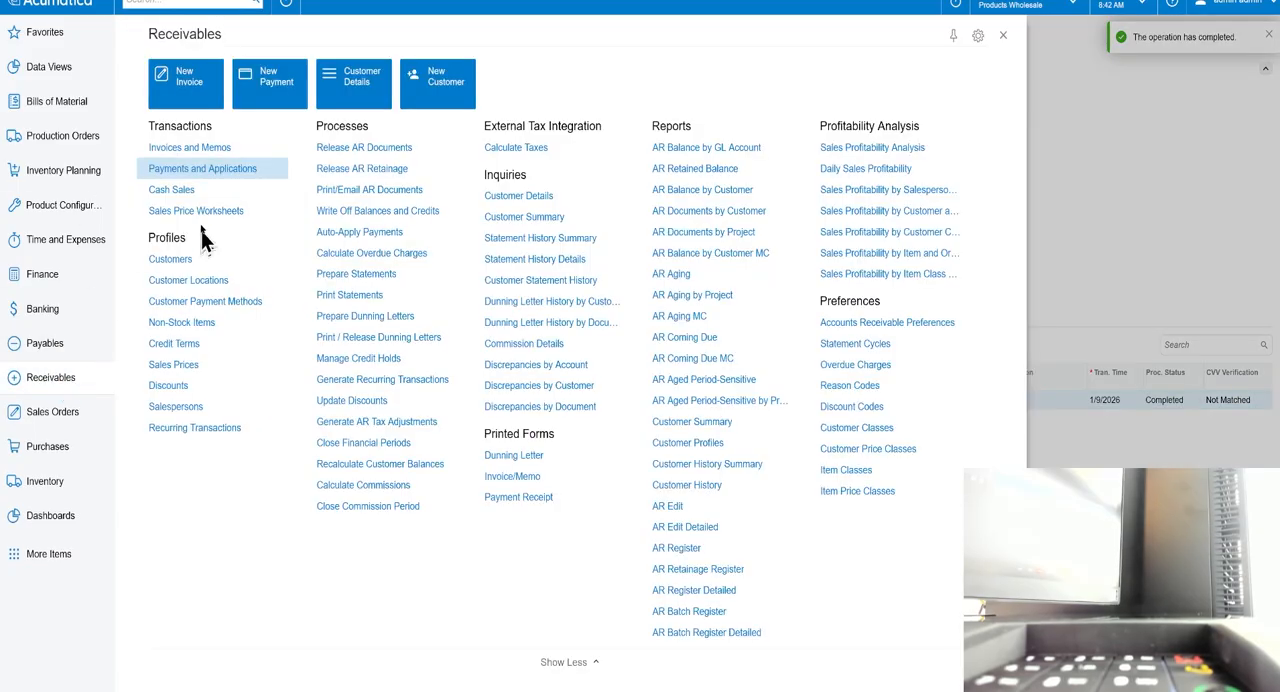
left_click(183, 171)
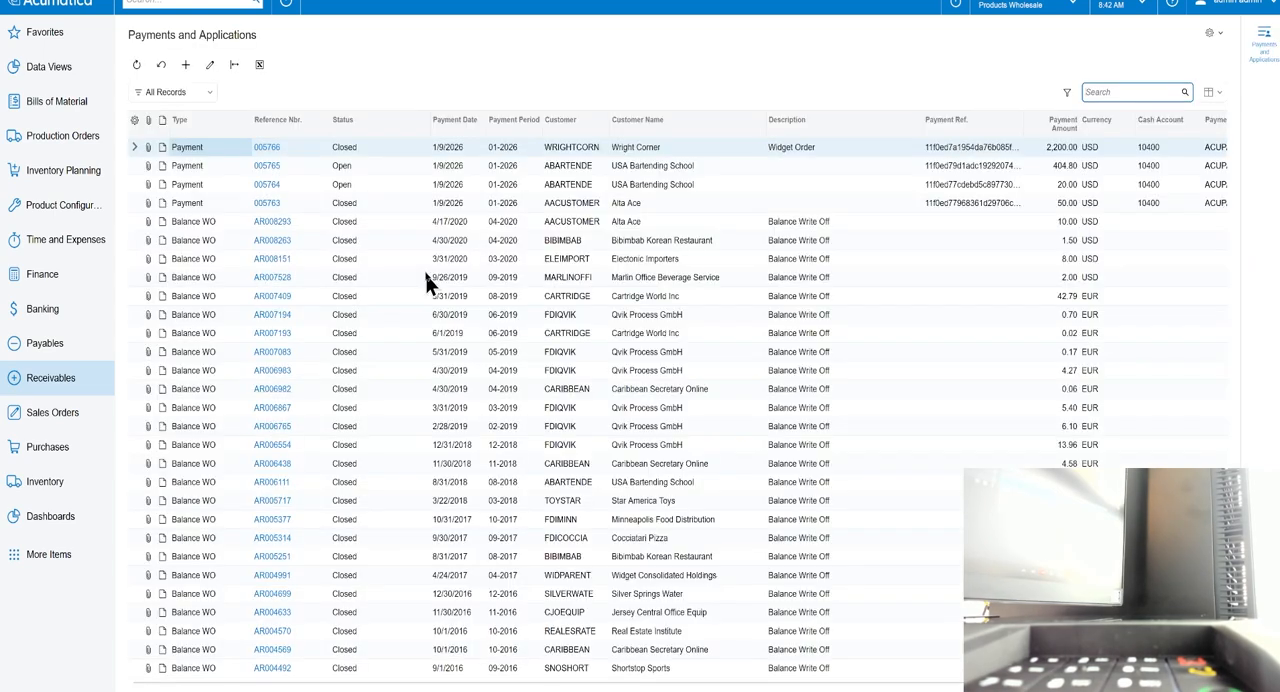
left_click(186, 65)
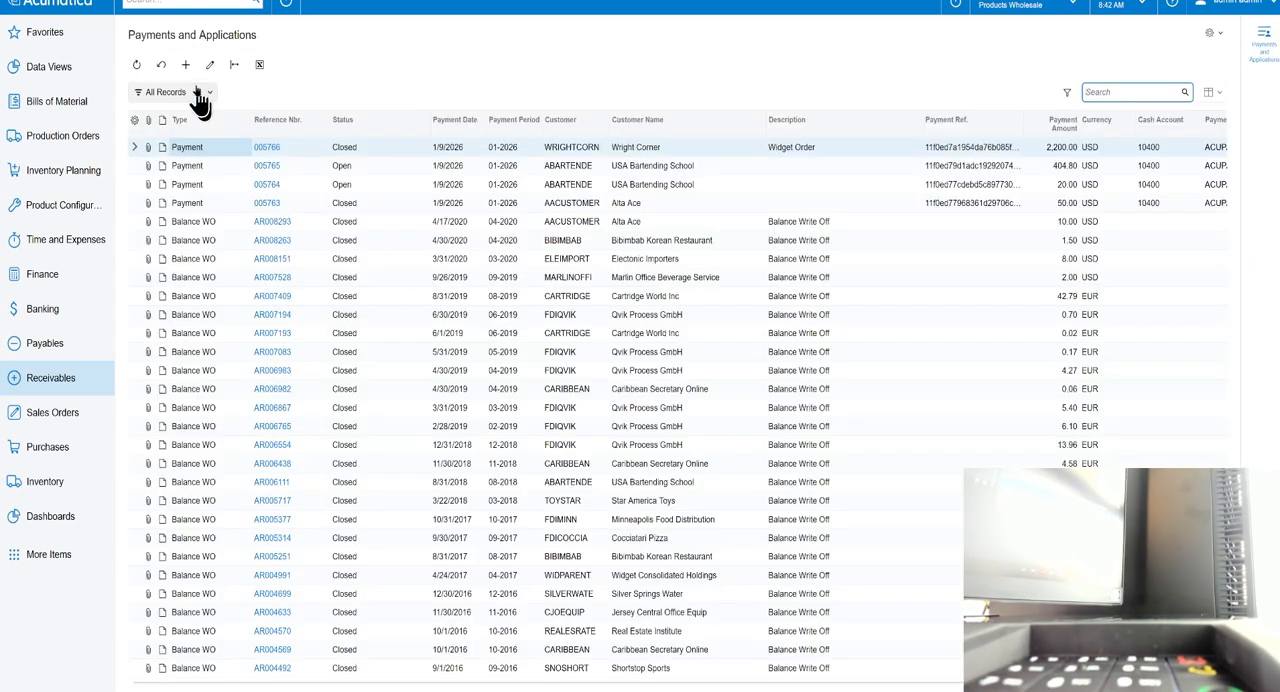
left_click(266, 147)
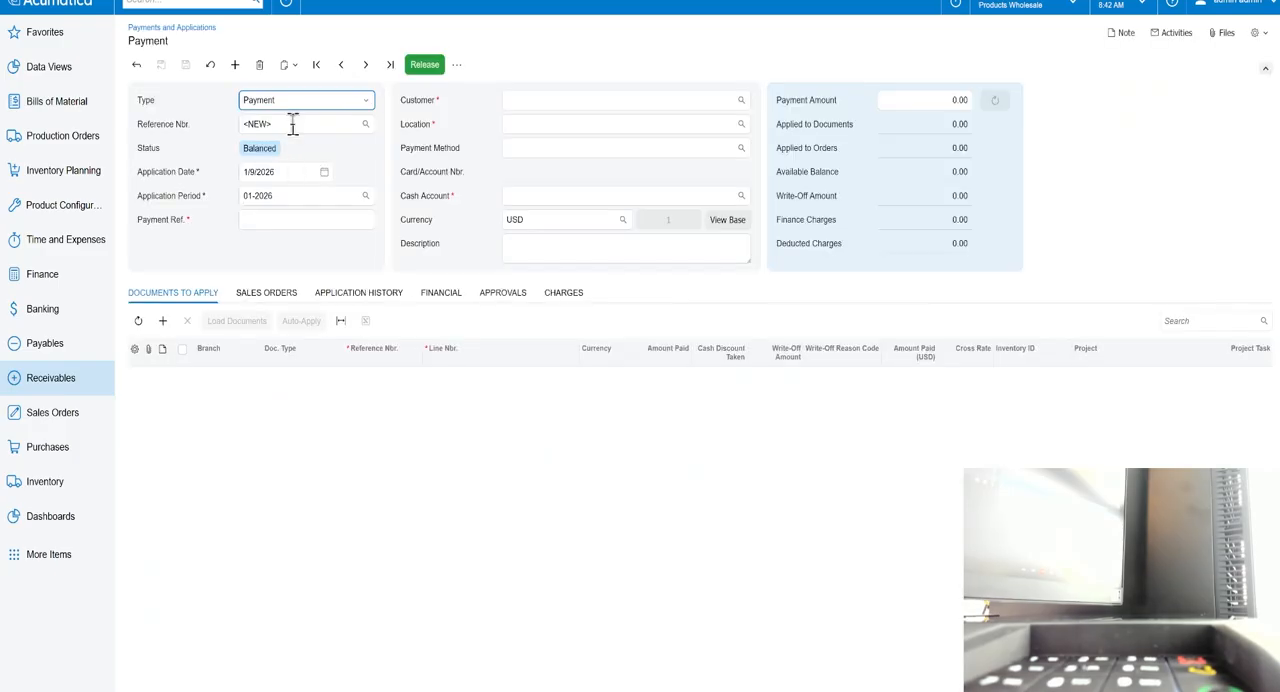
left_click(293, 100)
left_click(280, 166)
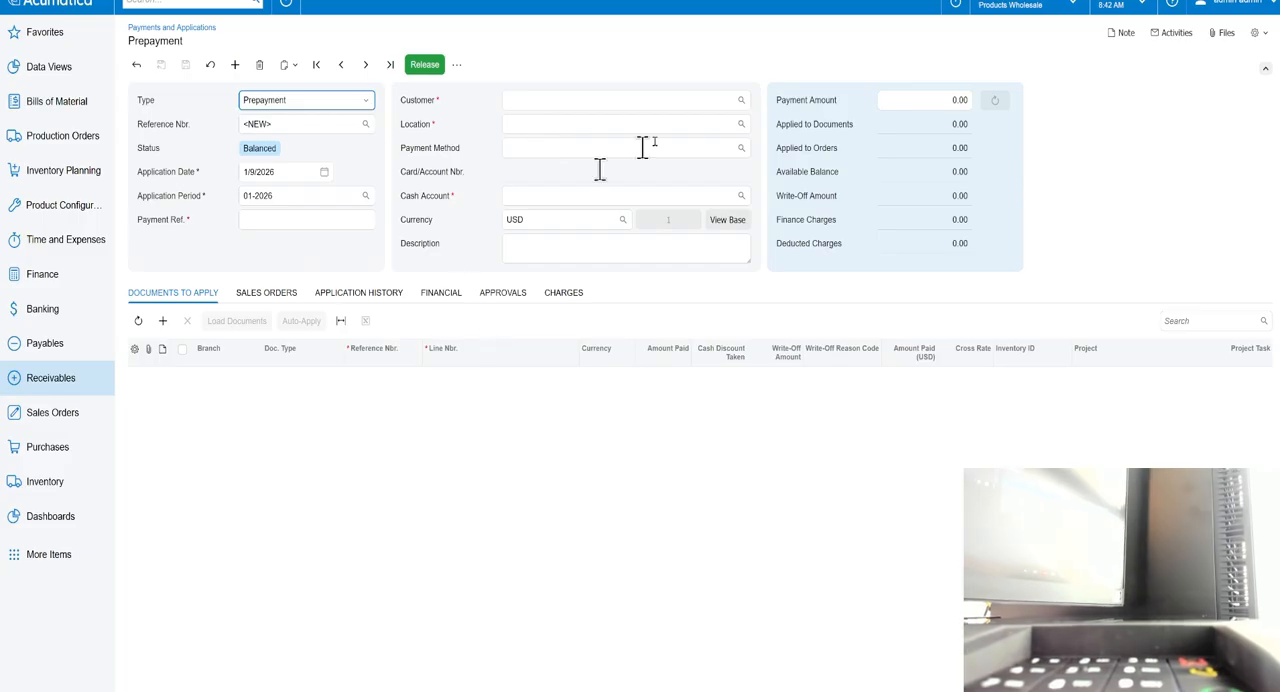
Select USA Bartending School as the prepayment's customer and set the payment amount to 30.00.
left_click(741, 100)
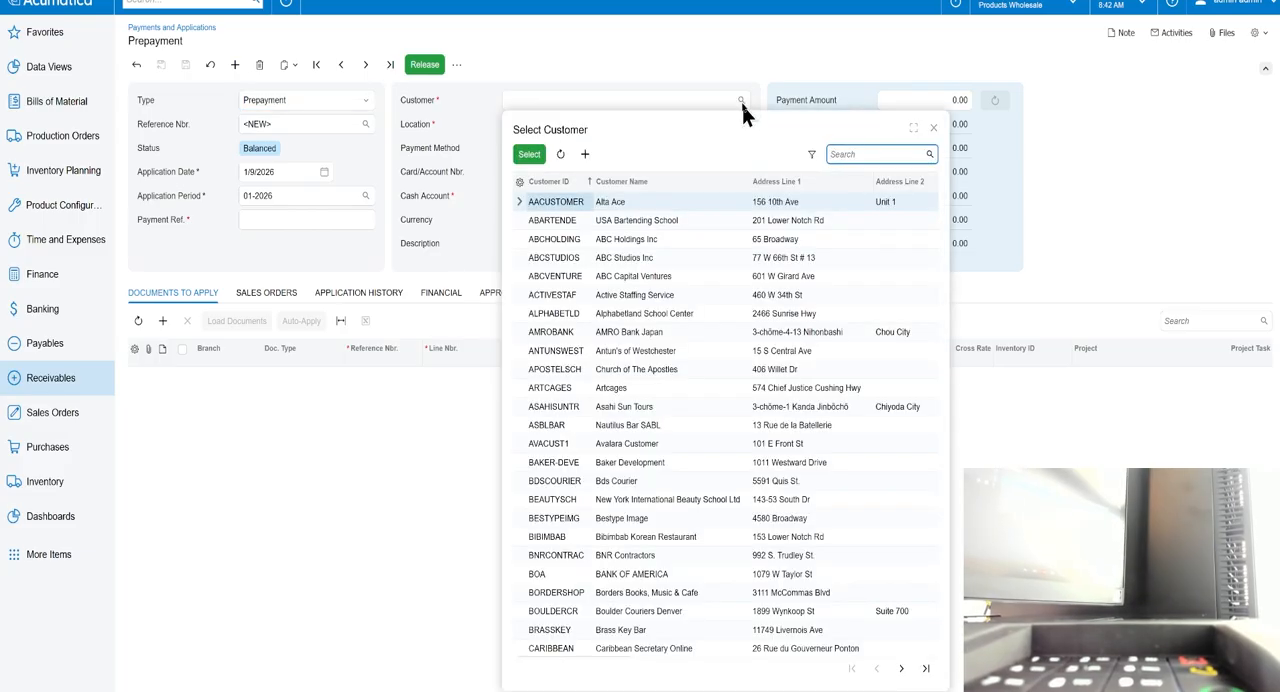
double_click(640, 220)
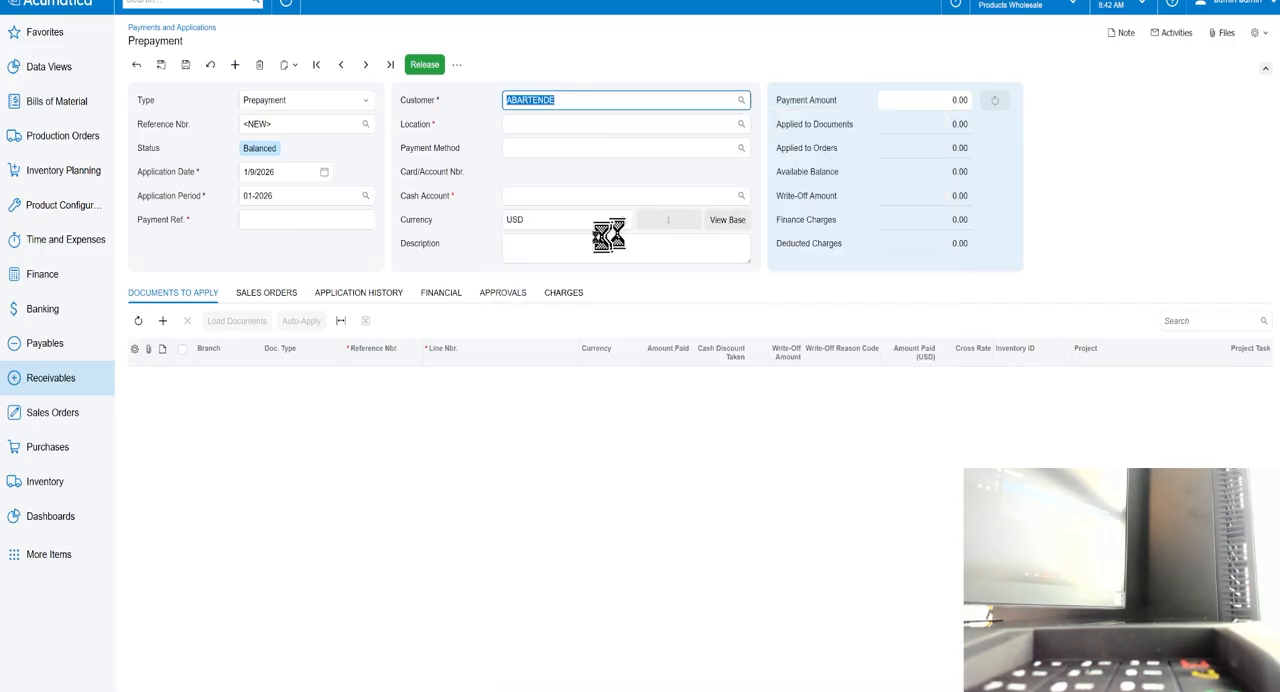
left_click(941, 111)
left_click(939, 99)
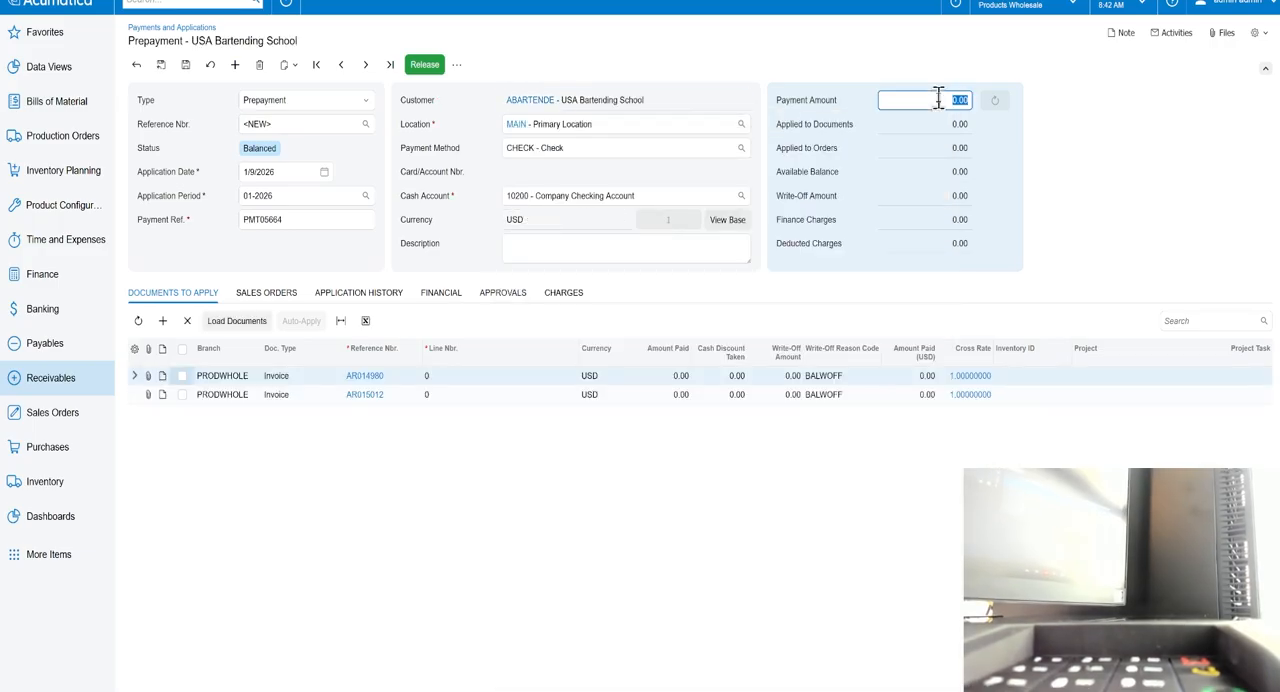
type("30")
key("Tab")
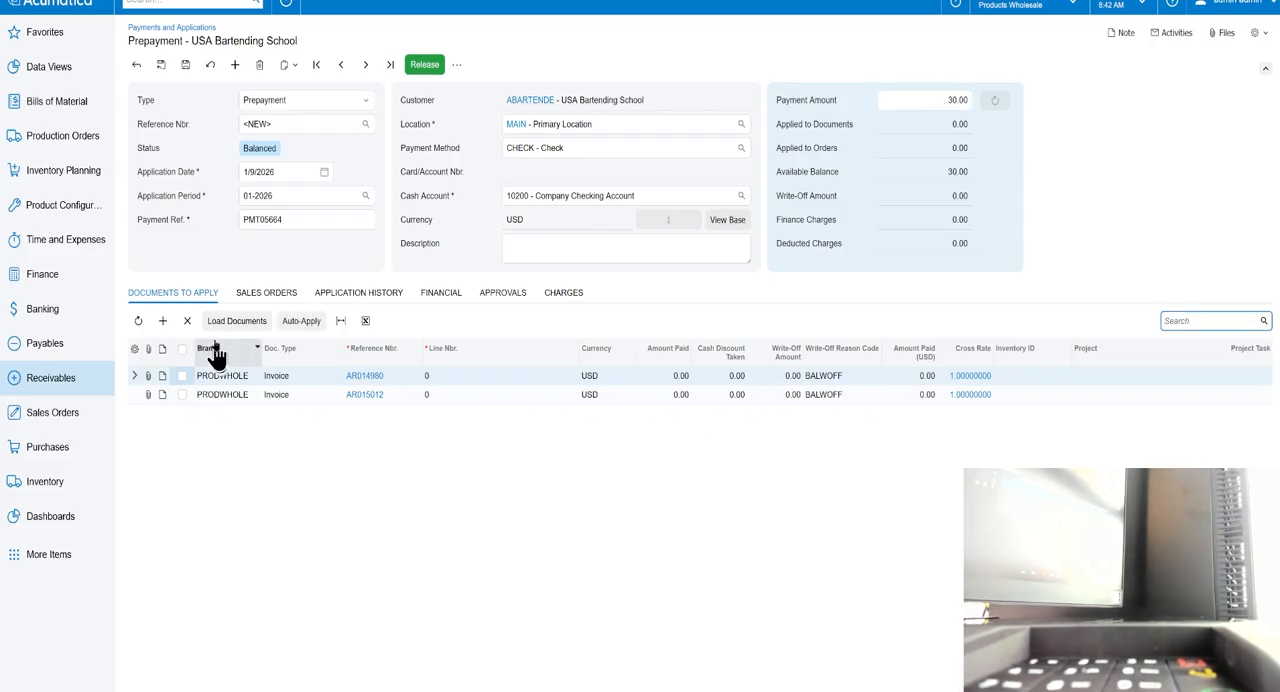
left_click(404, 424)
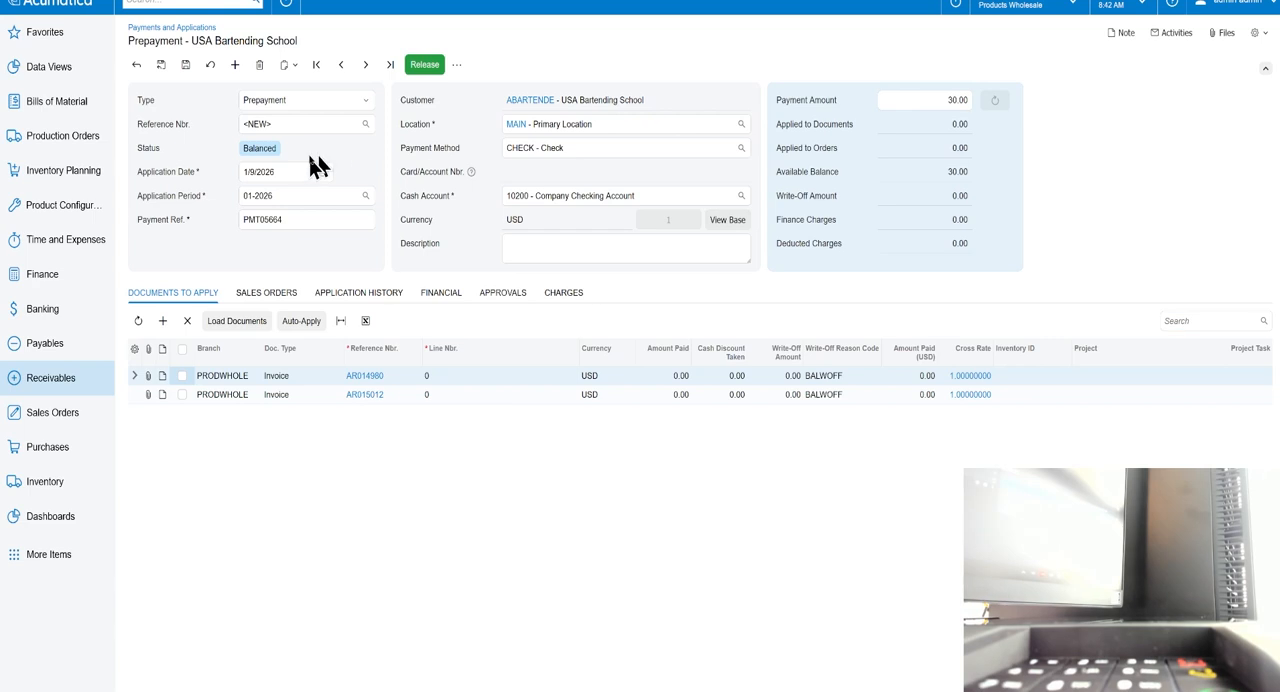
Set the prepayment's payment method to ACUPAYPOS and capture it on the terminal.
left_click(741, 148)
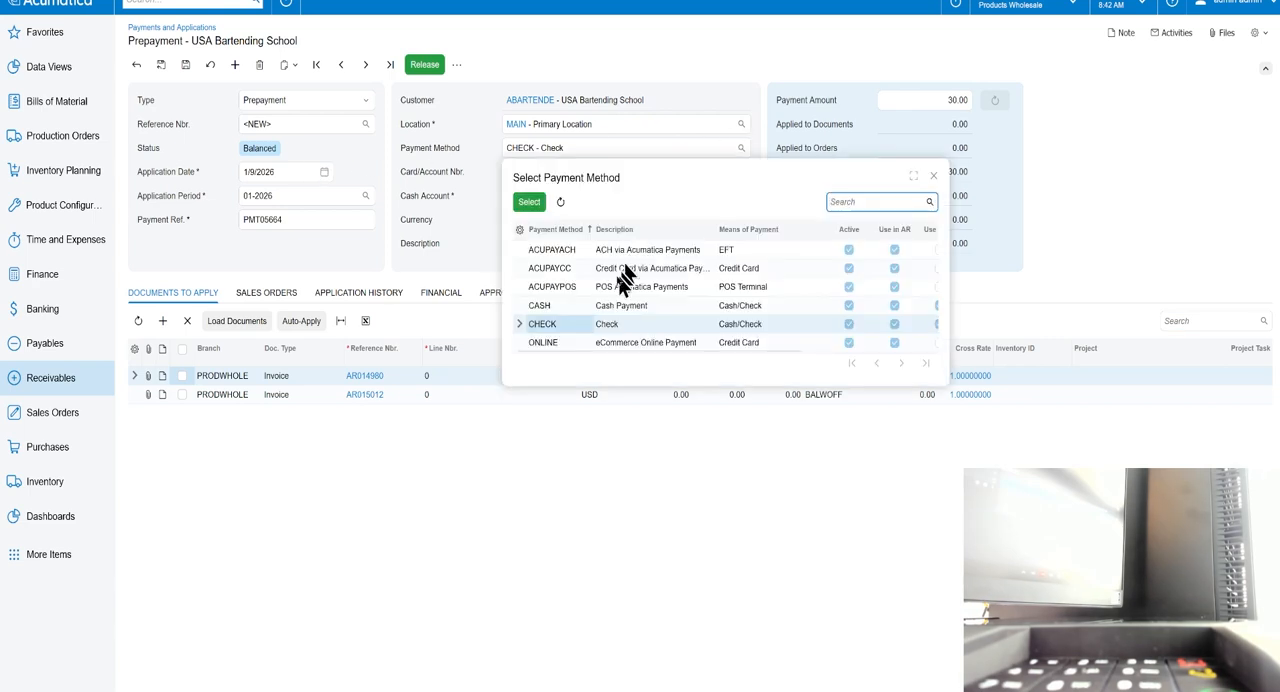
double_click(543, 286)
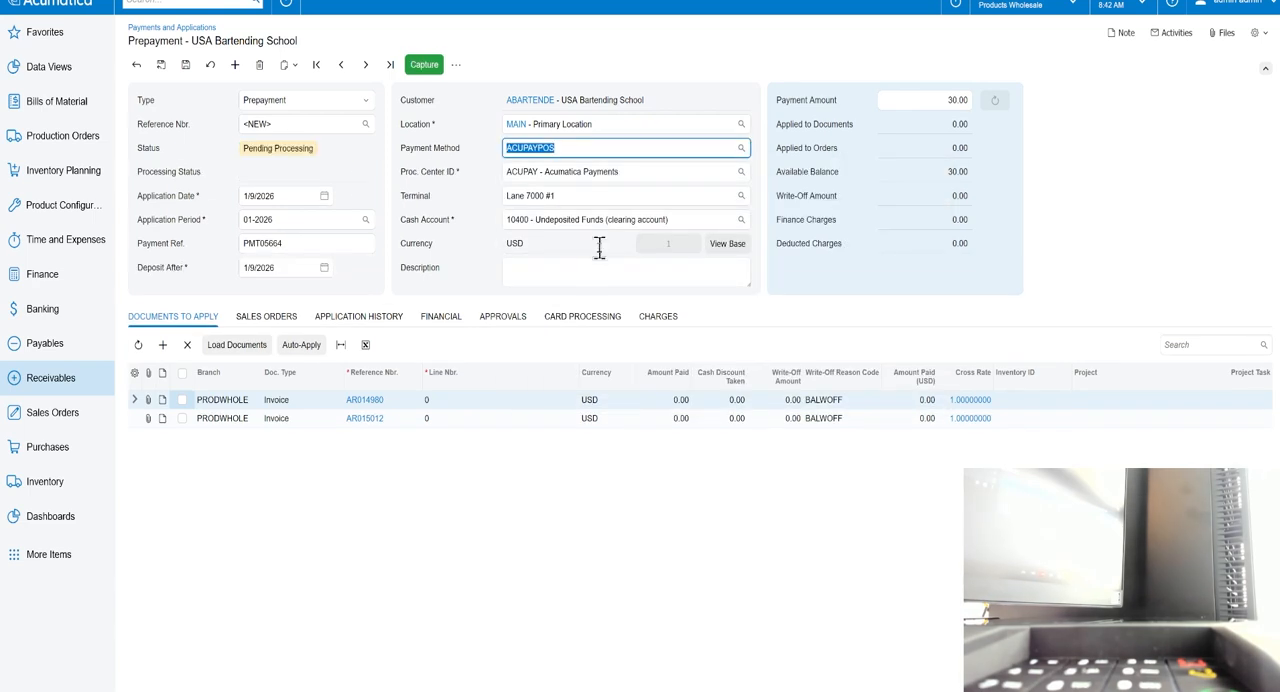
left_click(420, 64)
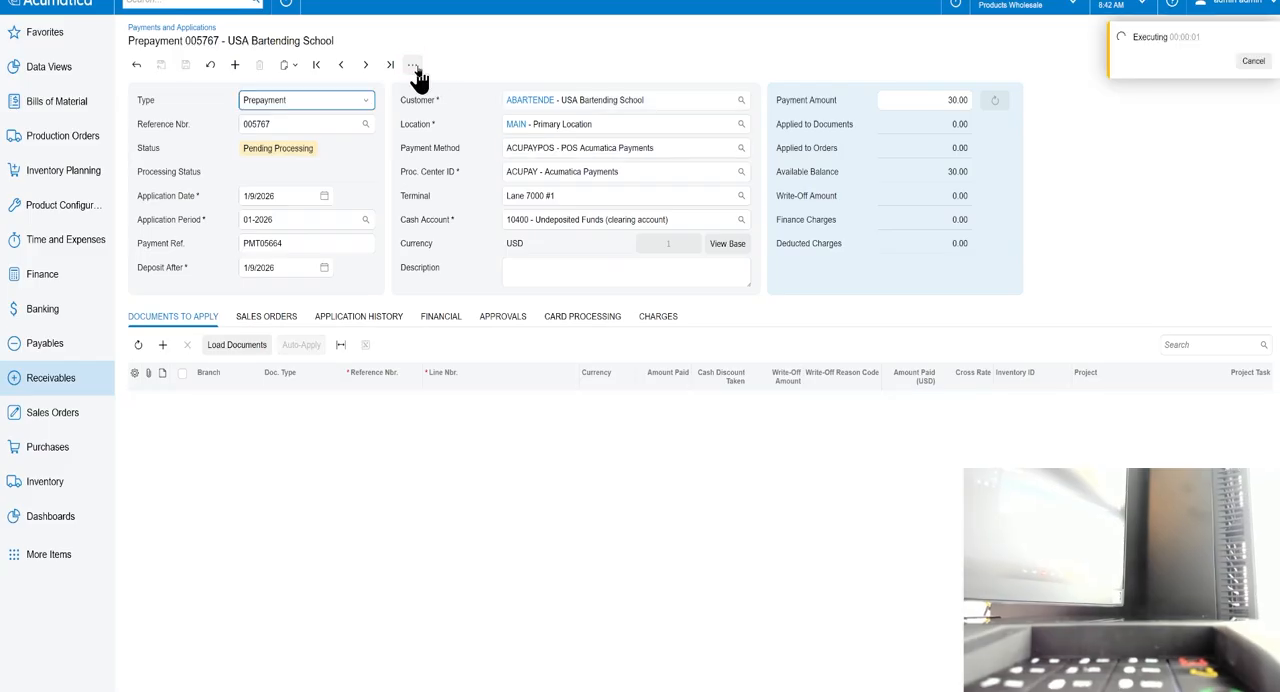